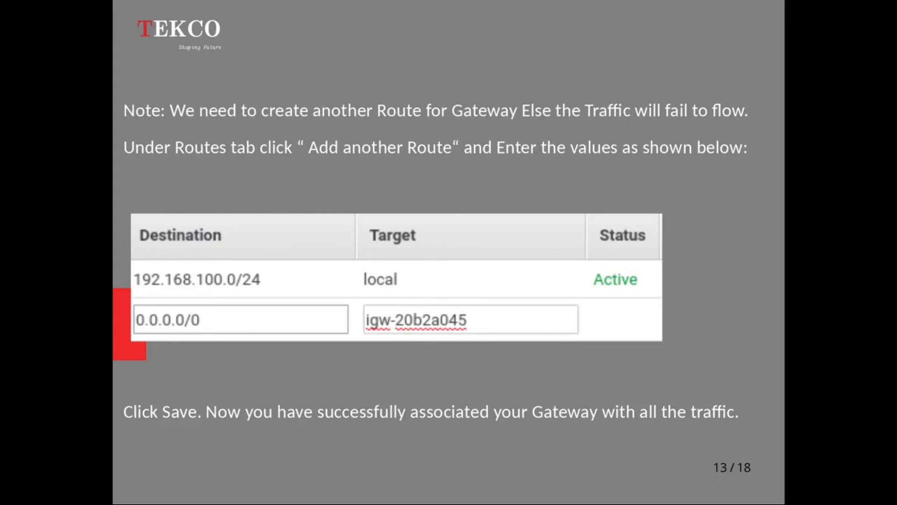
- Page through the remaining tutorial slides on routes, EC2 launch, security group and SSH access, then leave the slideshow
key(Right)
key(Right)
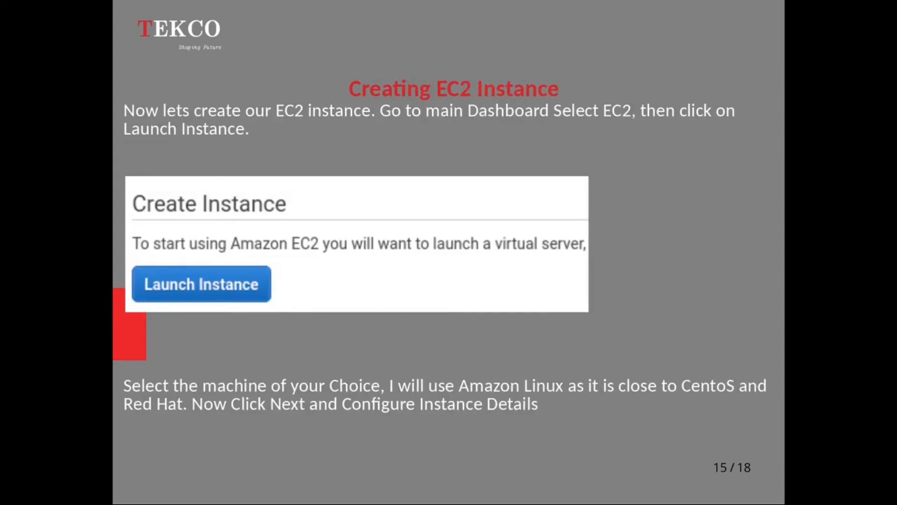
key(Right)
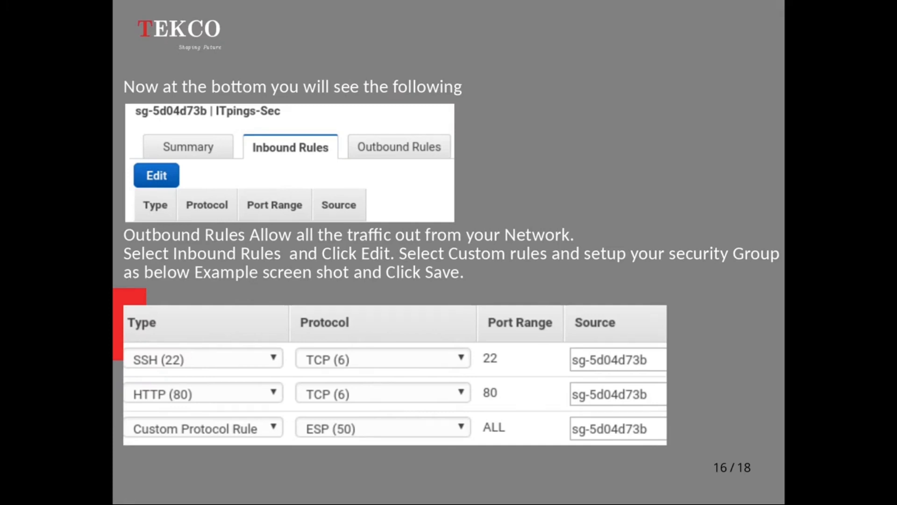
key(Right)
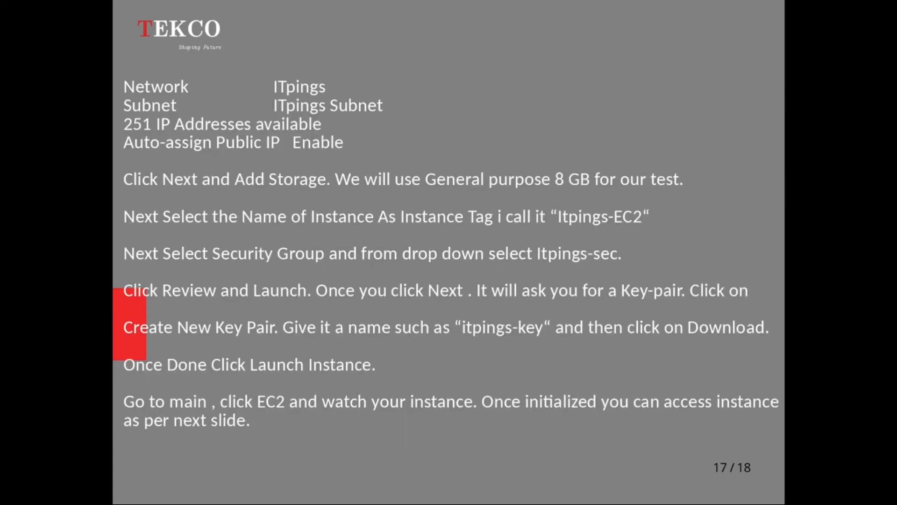
key(Right)
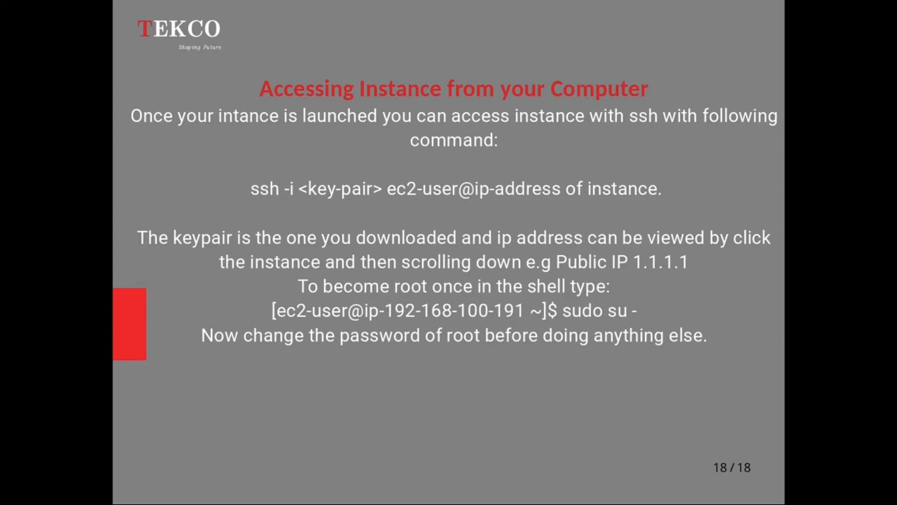
key(Right)
click(424, 164)
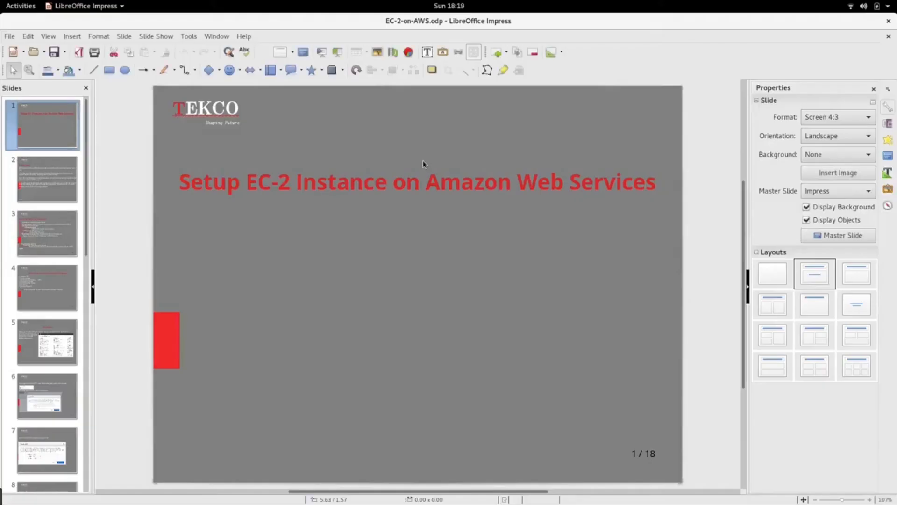
- Switch to the AWS Management Console in Google Chrome
mouse_move(3, 2)
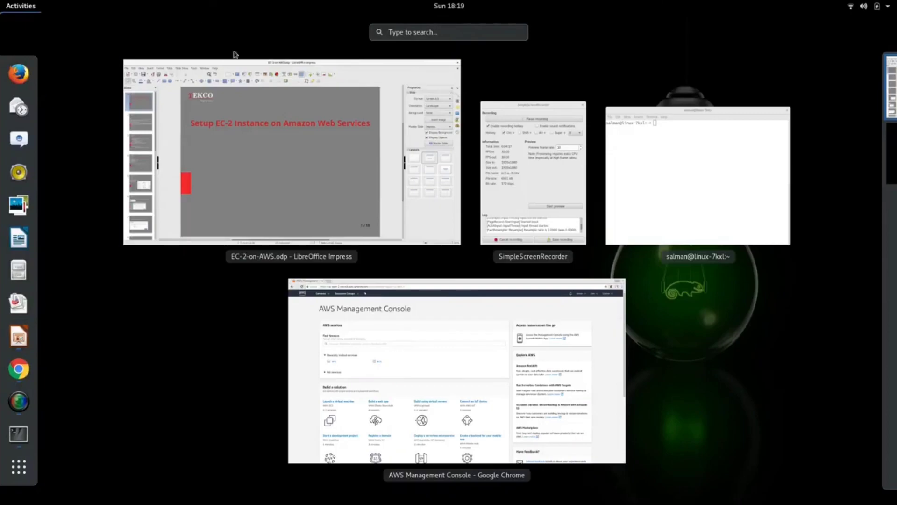
click(408, 351)
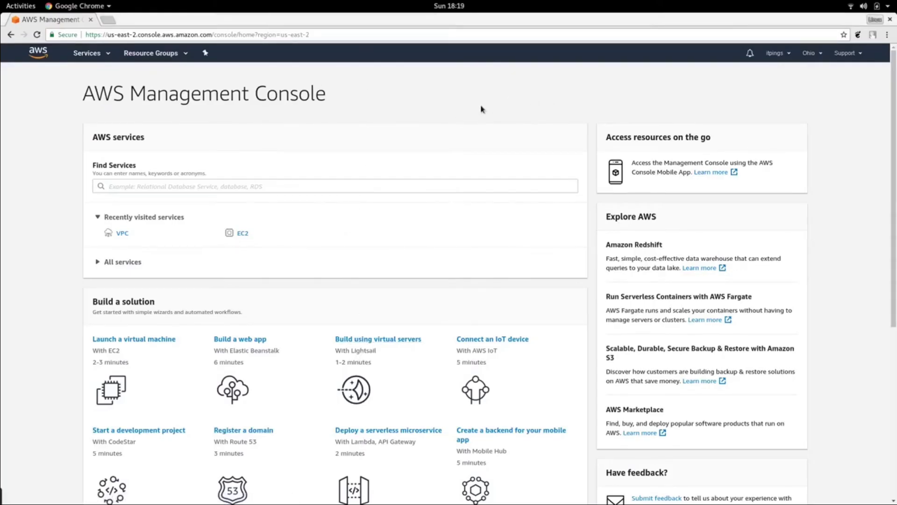
click(335, 186)
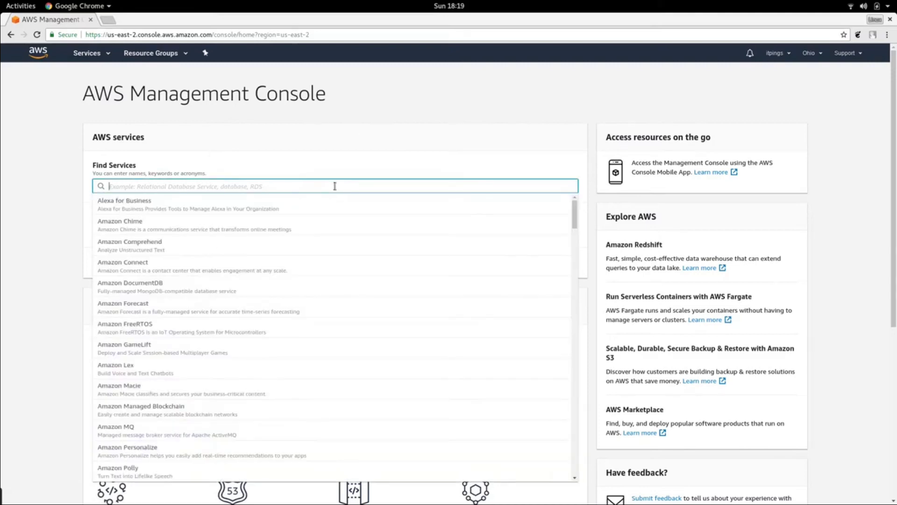
click(378, 123)
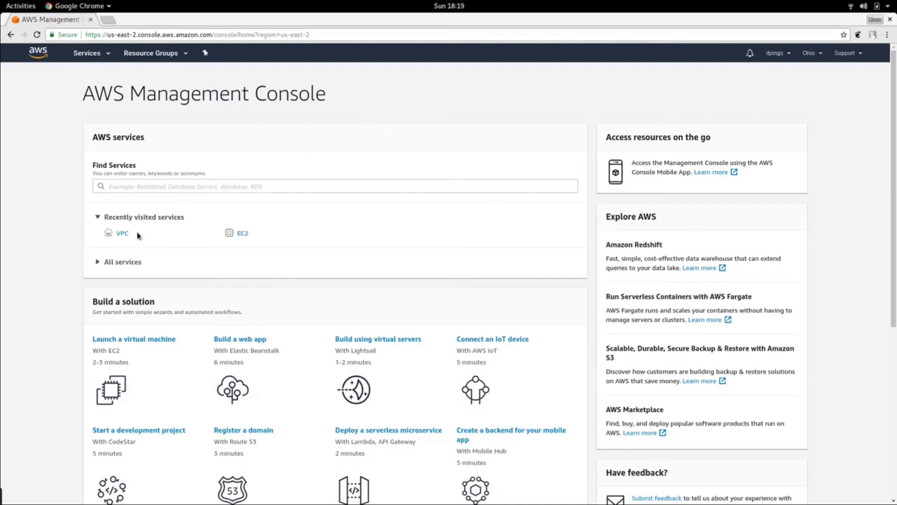
click(158, 186)
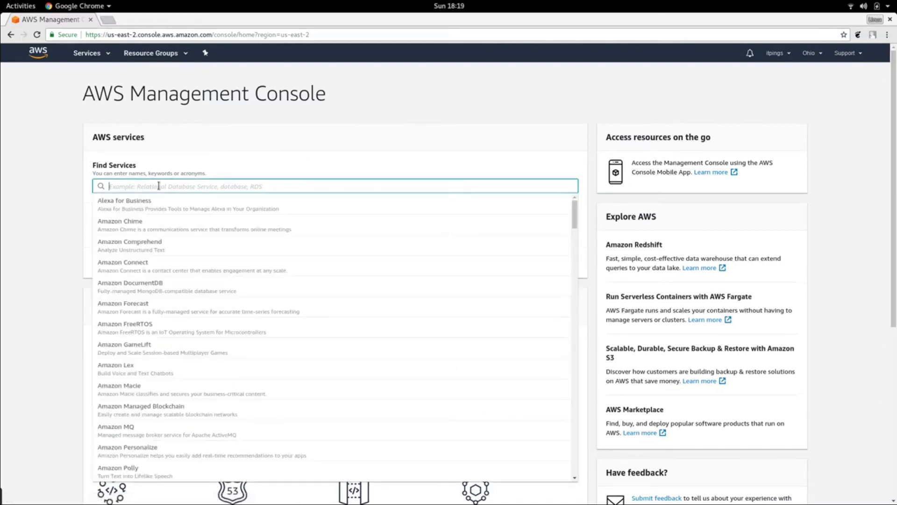
click(35, 54)
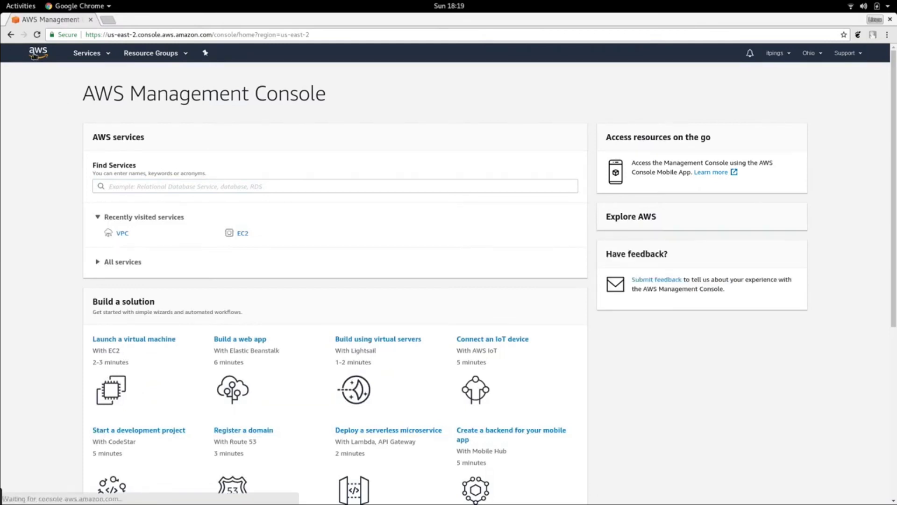
- Open the VPC service by searching the services list for vpc
click(107, 55)
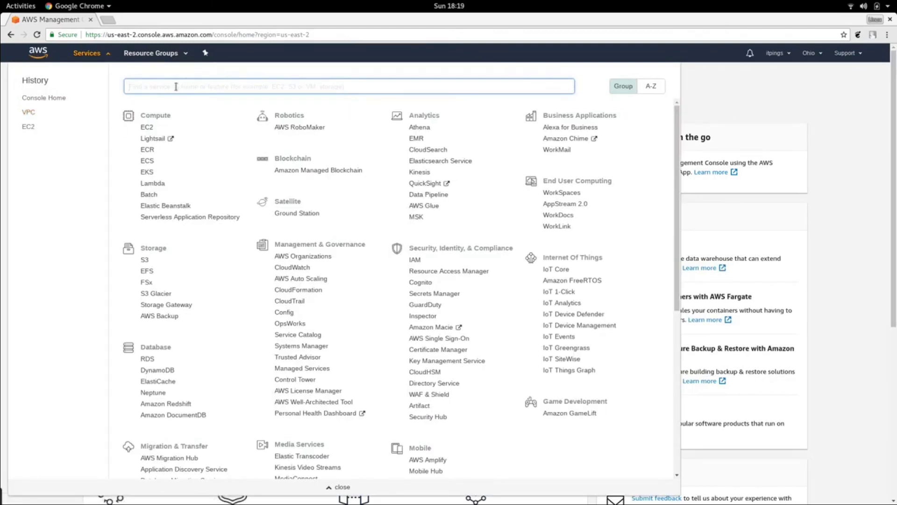
text(vpc)
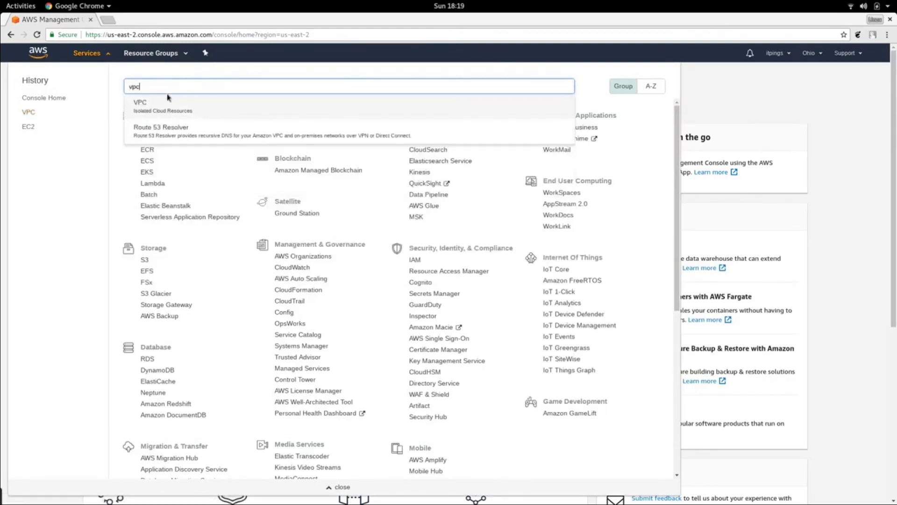
click(147, 103)
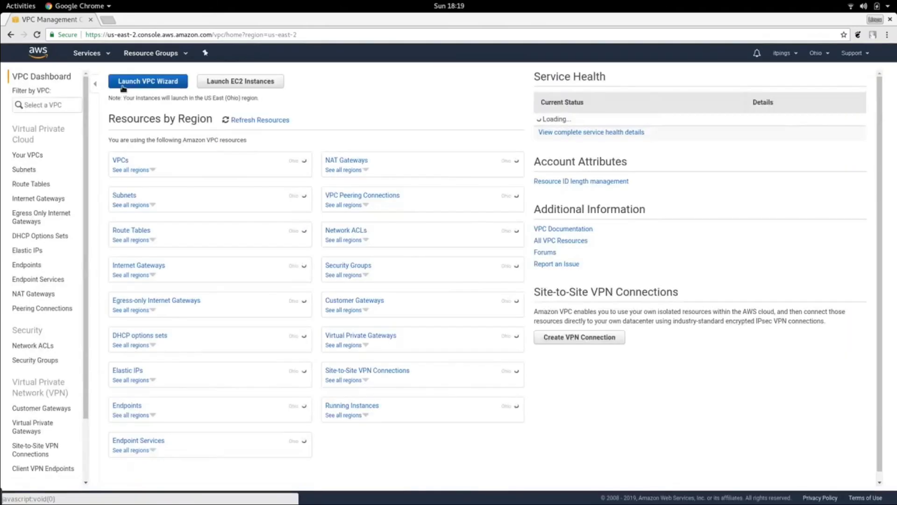
- Create a VPC named itpings-vpc with IPv4 CIDR block 192.168.100.0/24
click(157, 86)
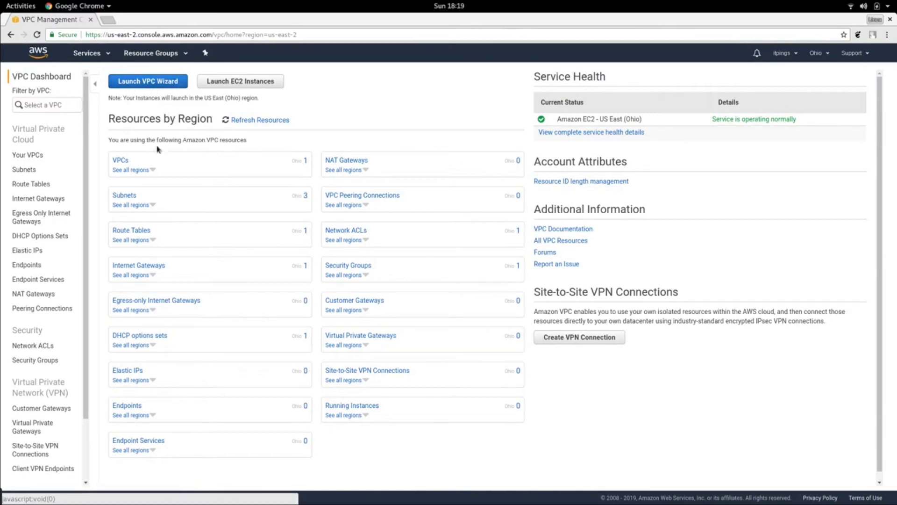
click(120, 161)
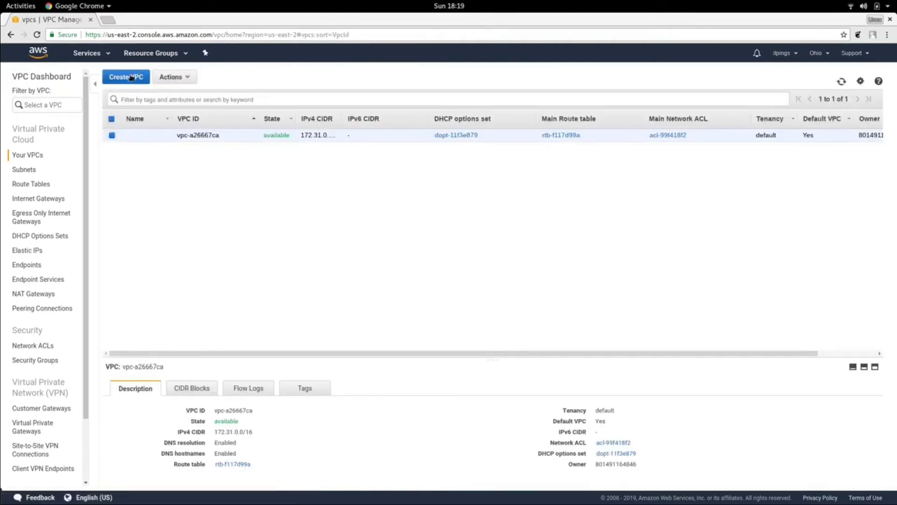
click(131, 78)
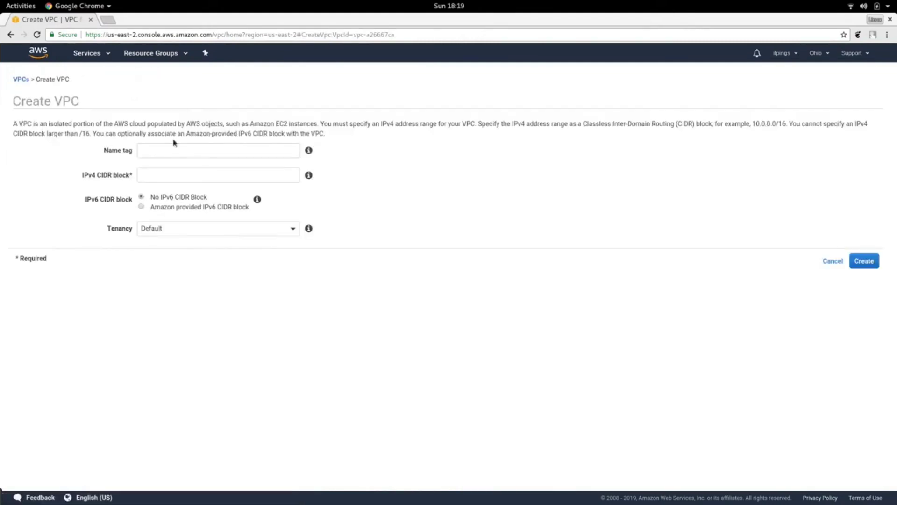
click(179, 151)
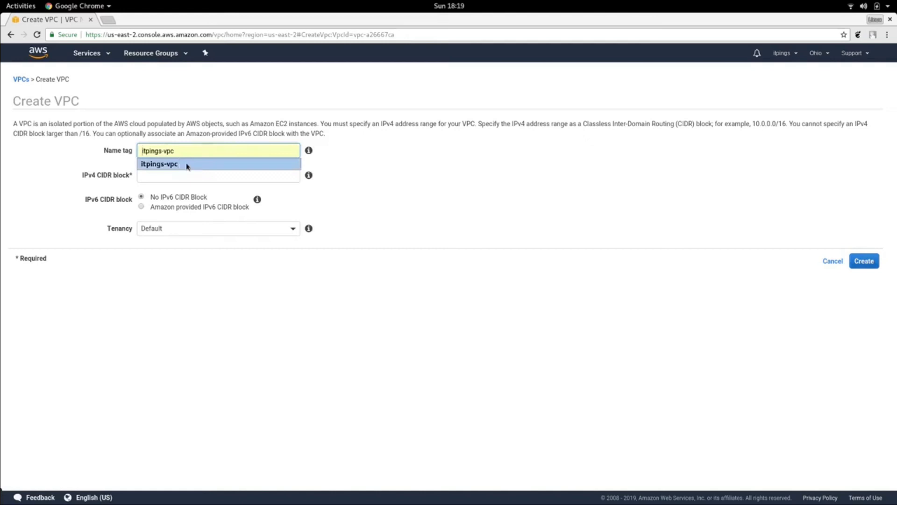
click(189, 165)
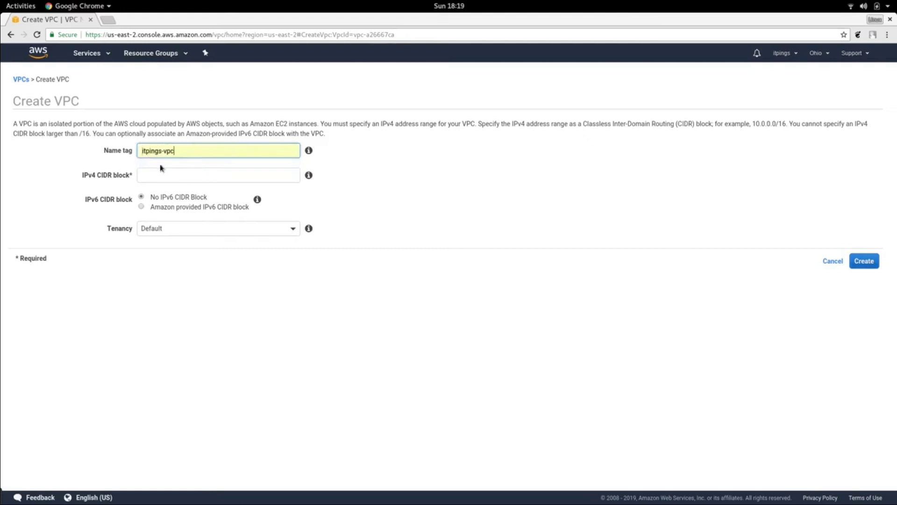
click(164, 175)
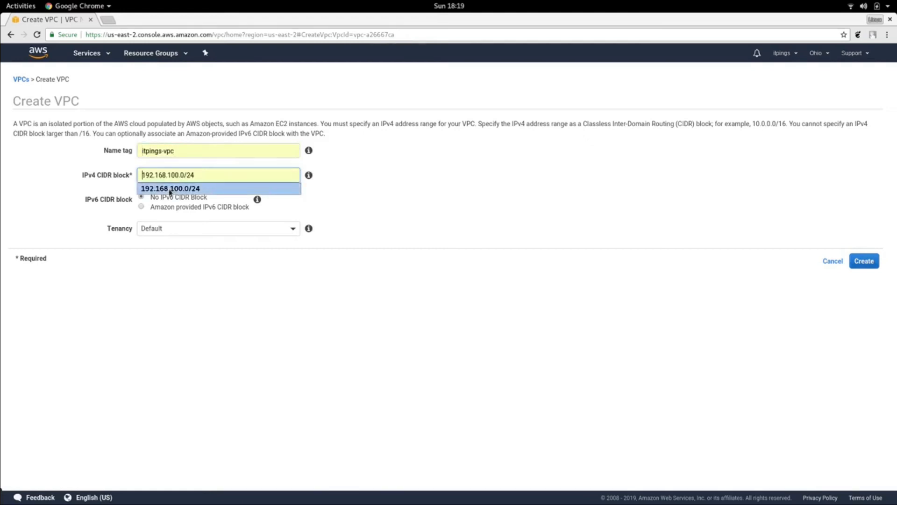
click(171, 189)
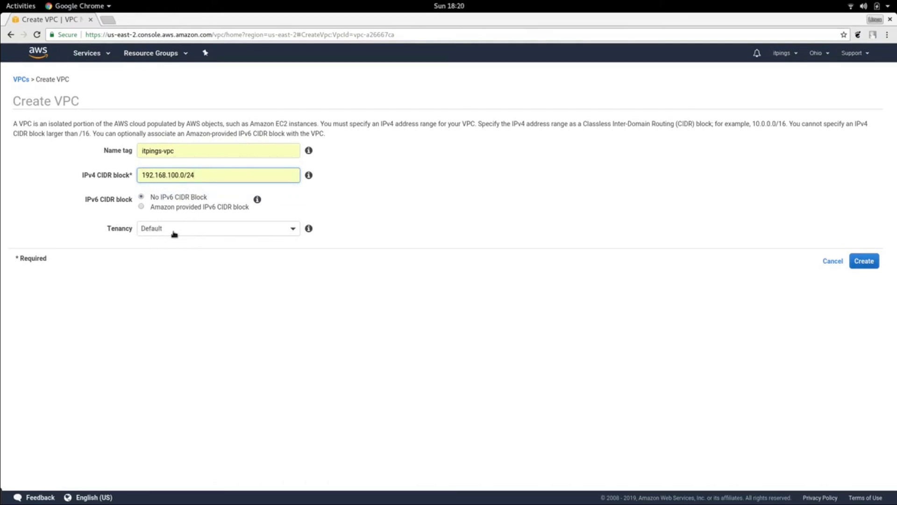
click(859, 263)
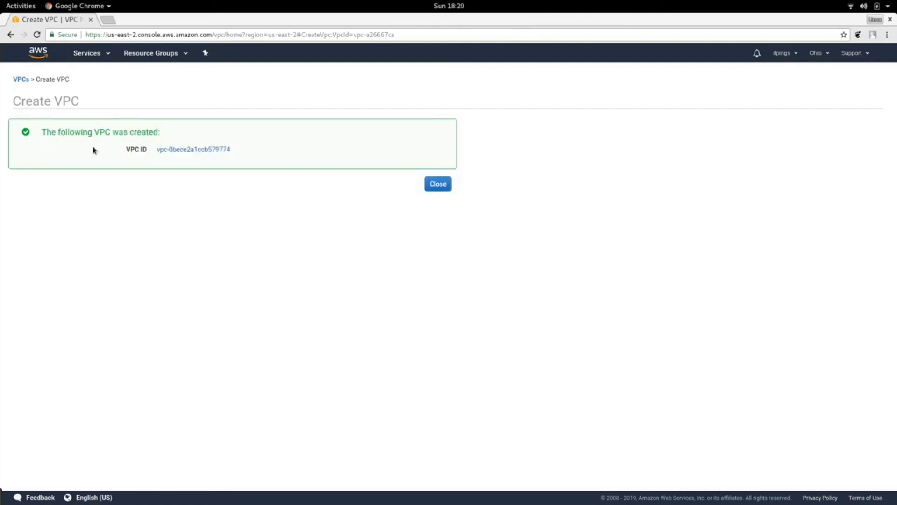
click(438, 185)
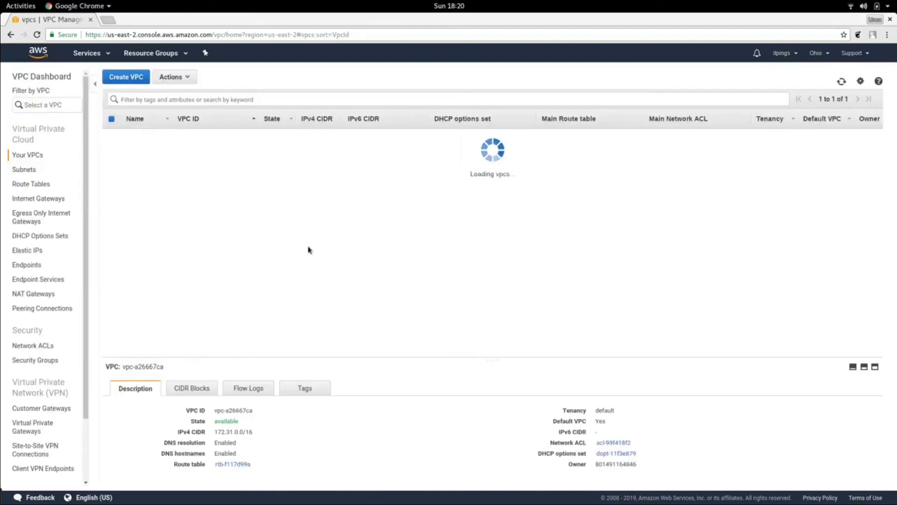
- Create a subnet named itpings-subnet in itpings-vpc with IPv4 CIDR block 192.168.100.0/24
click(21, 171)
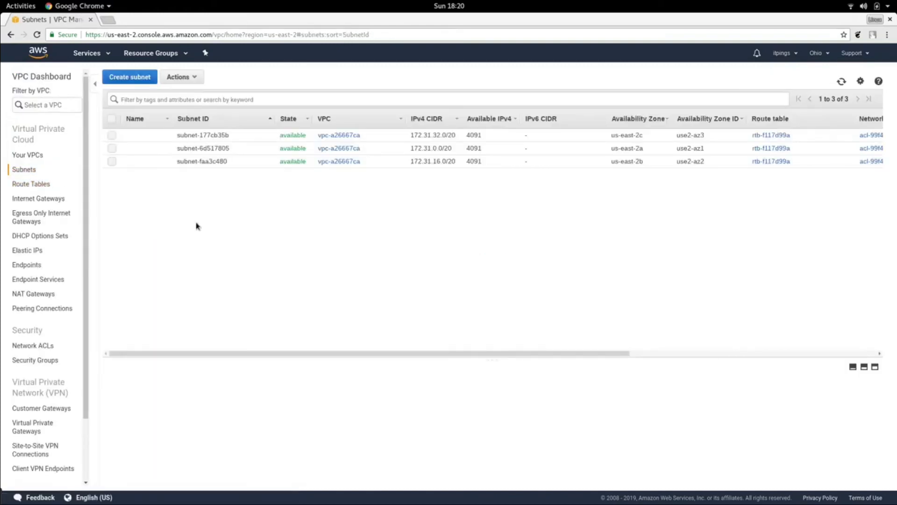
click(136, 77)
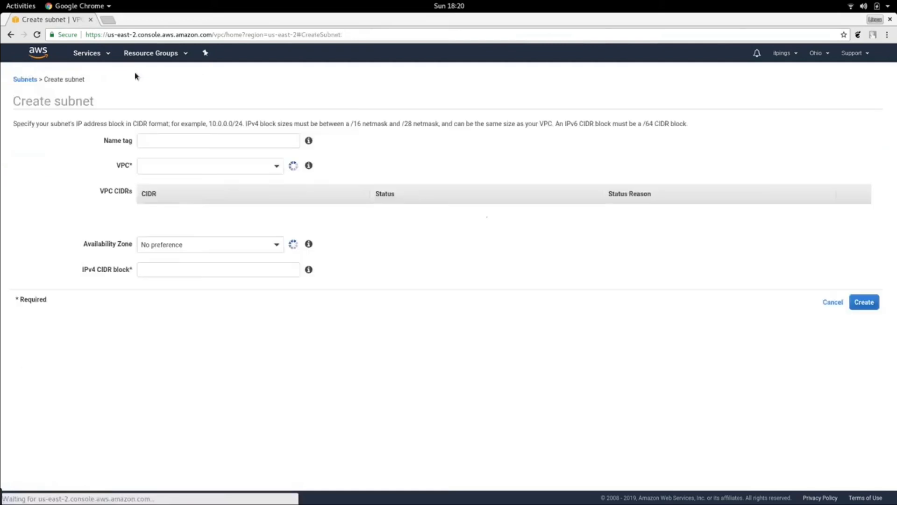
click(202, 139)
click(175, 155)
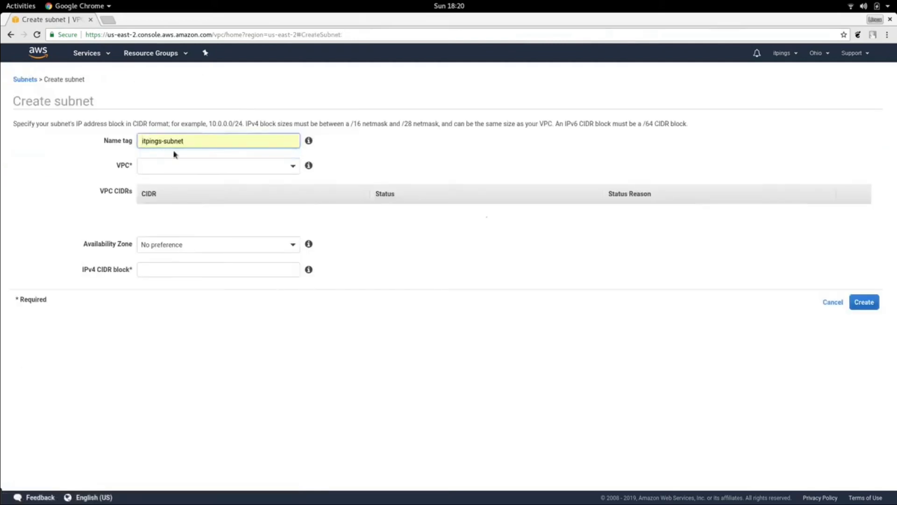
click(295, 168)
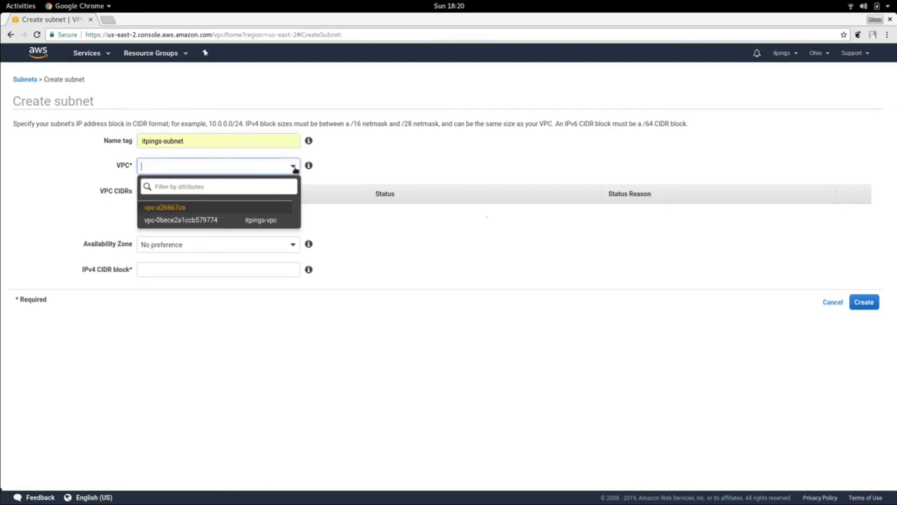
click(255, 221)
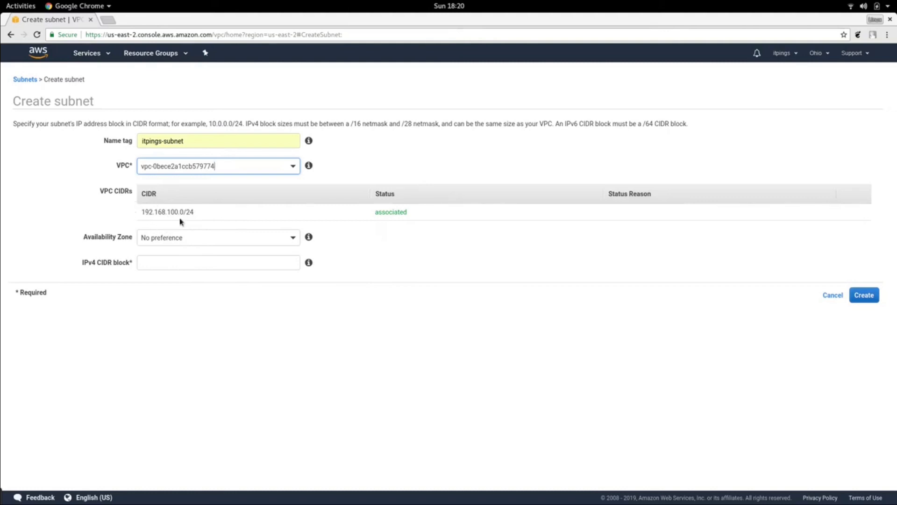
click(284, 259)
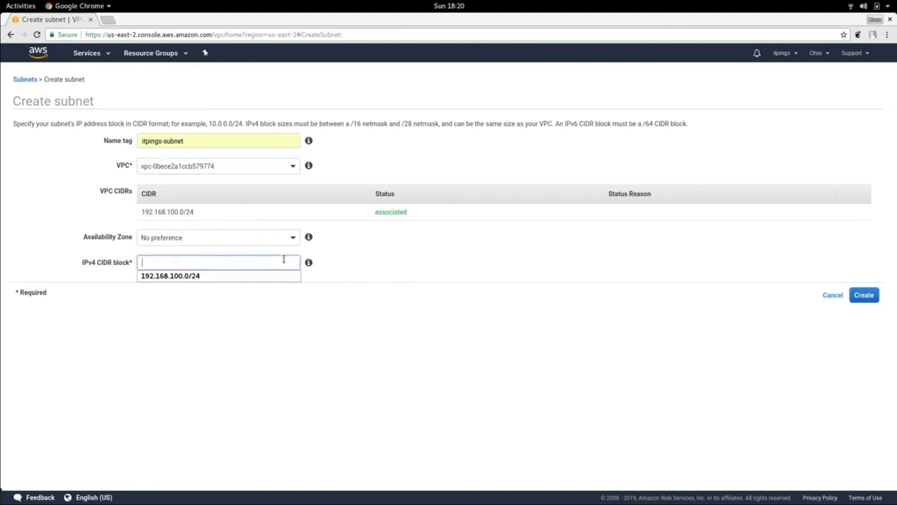
click(234, 276)
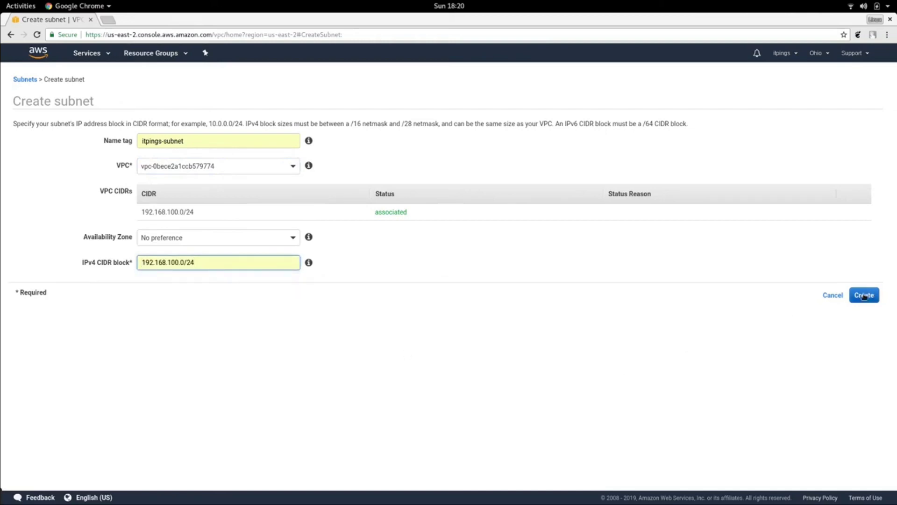
click(865, 296)
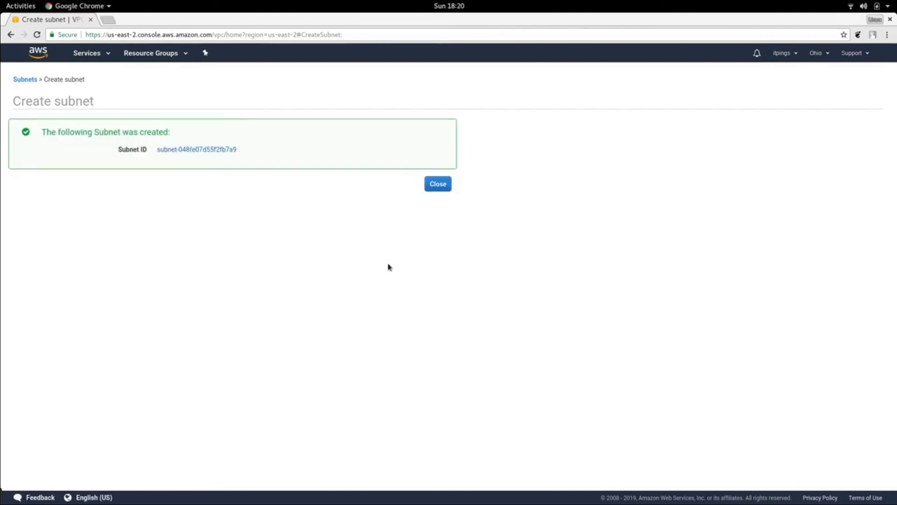
click(438, 185)
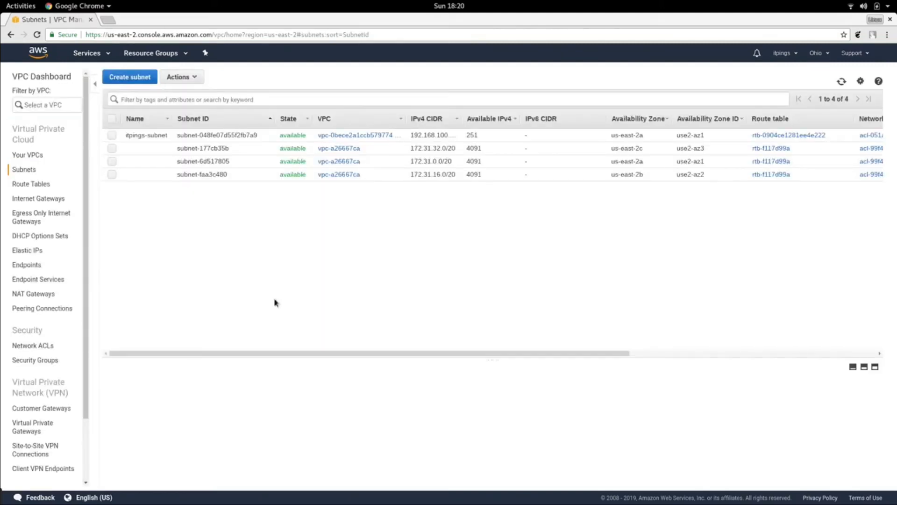
- Create a new internet gateway with the name tag itpings-igw
click(33, 198)
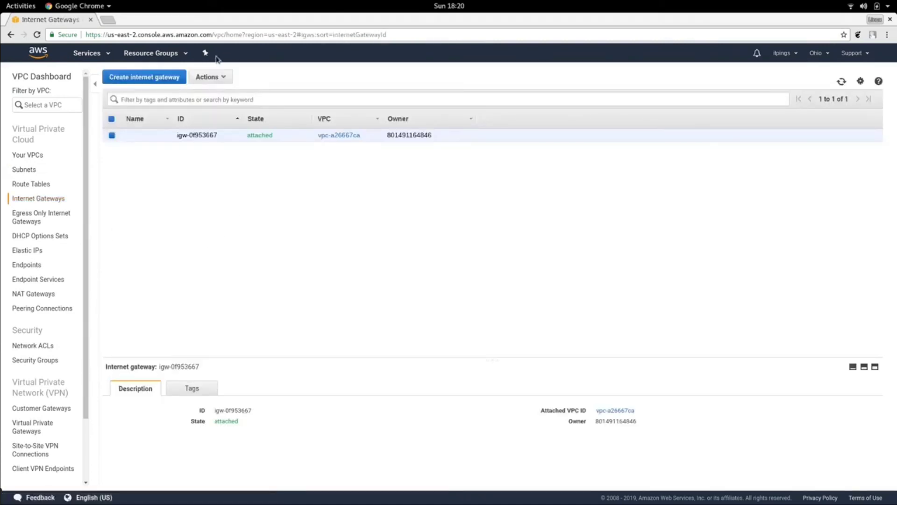
click(112, 135)
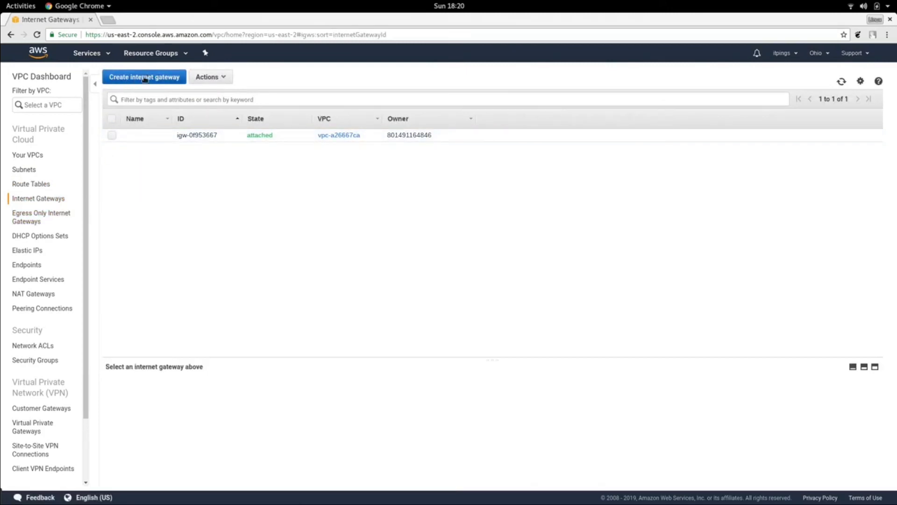
click(144, 77)
click(187, 140)
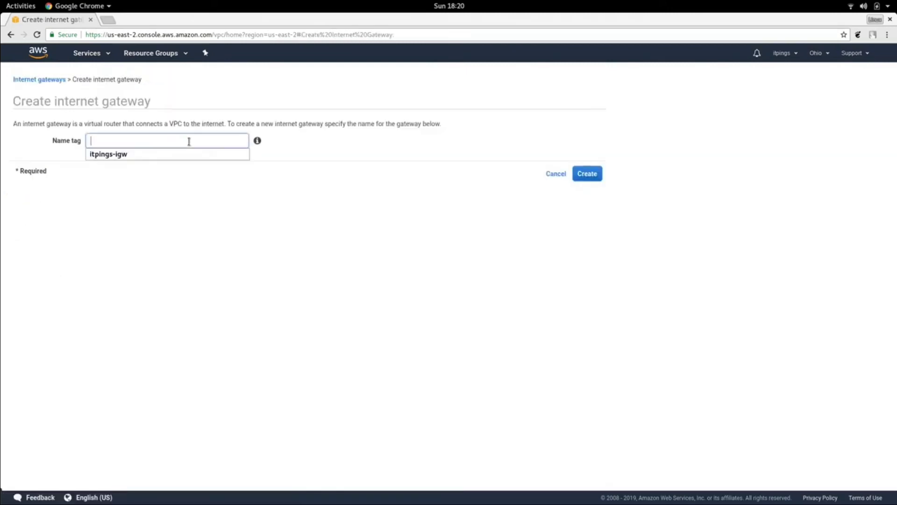
click(152, 155)
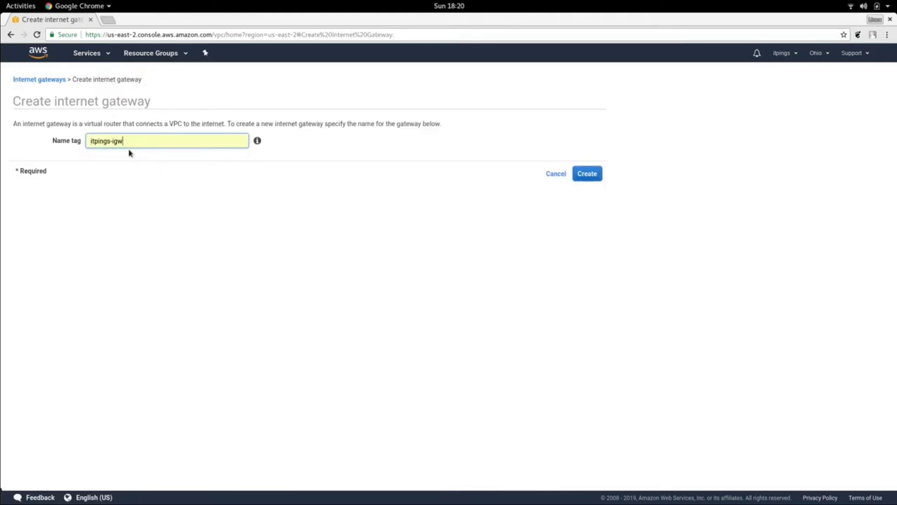
click(590, 175)
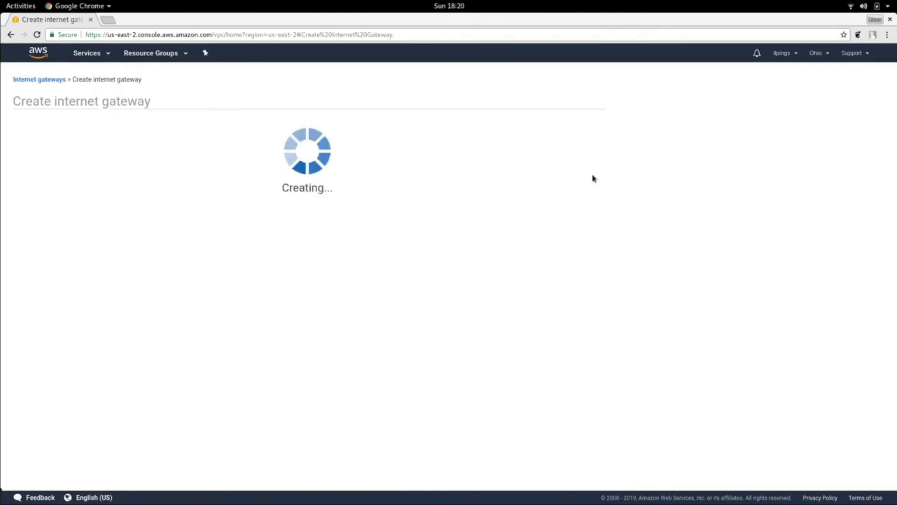
click(439, 184)
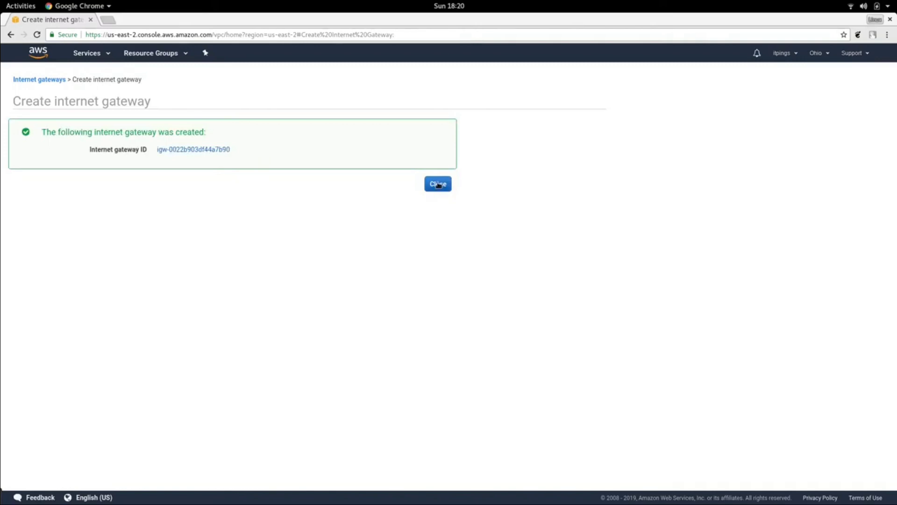
- Attach the itpings-igw internet gateway to the itpings-vpc VPC
click(113, 135)
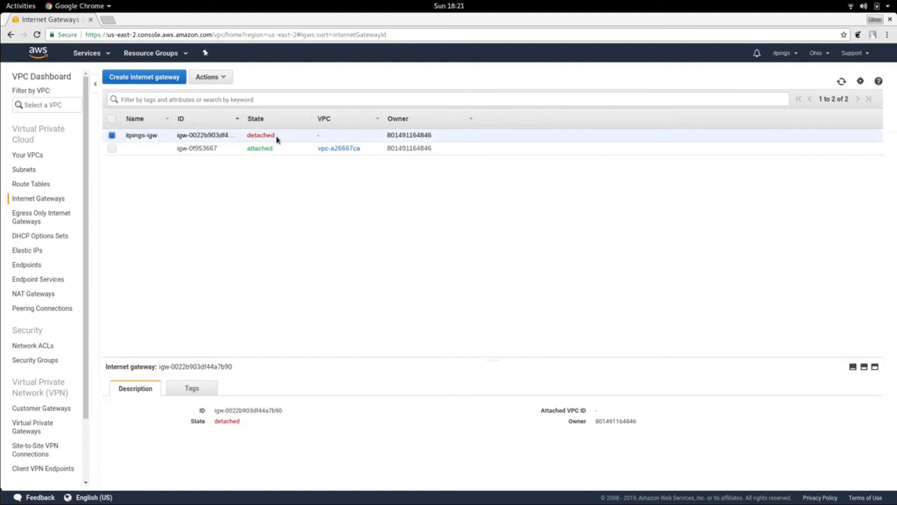
click(220, 79)
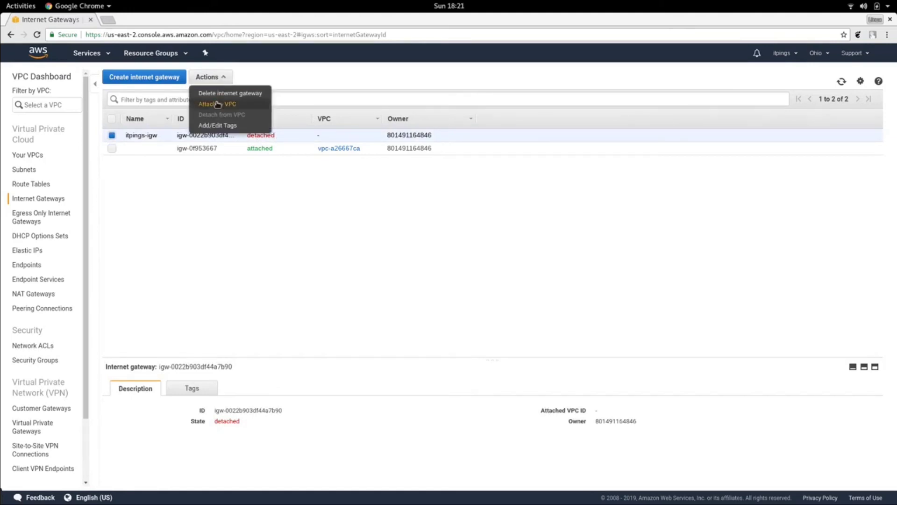
click(217, 105)
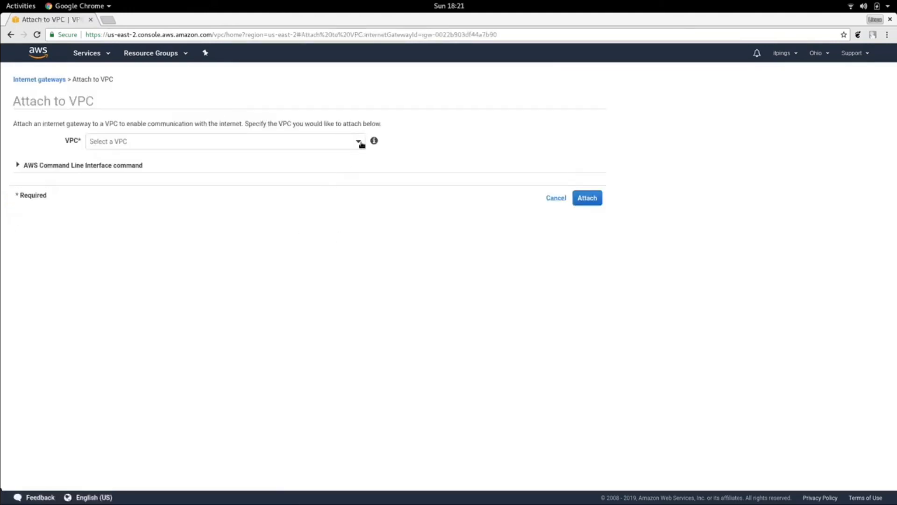
click(360, 142)
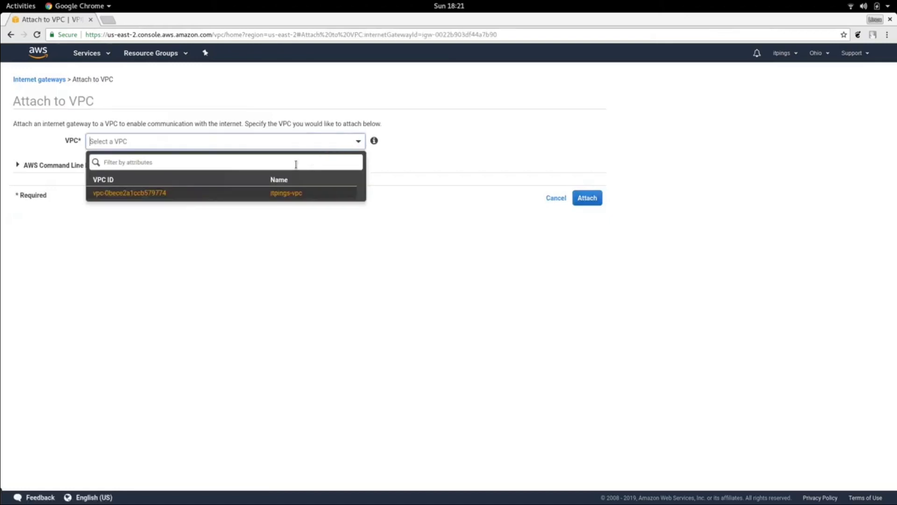
click(285, 196)
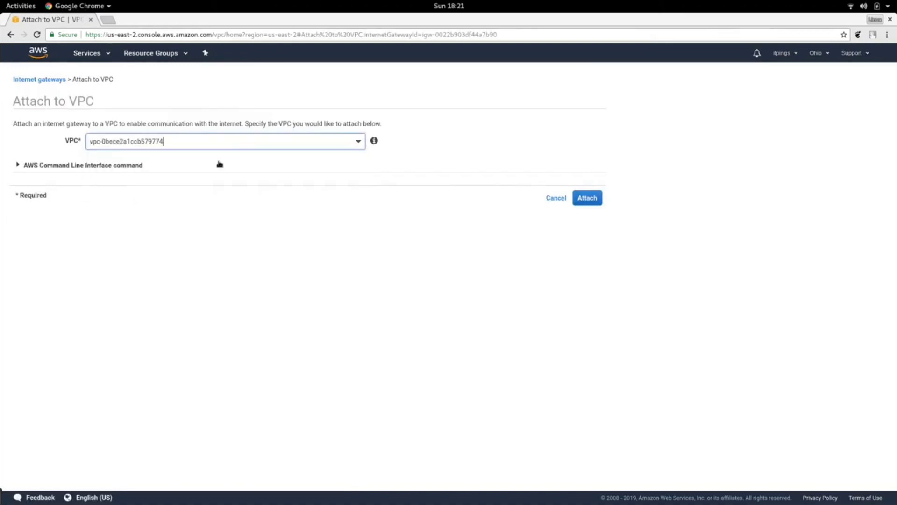
click(594, 201)
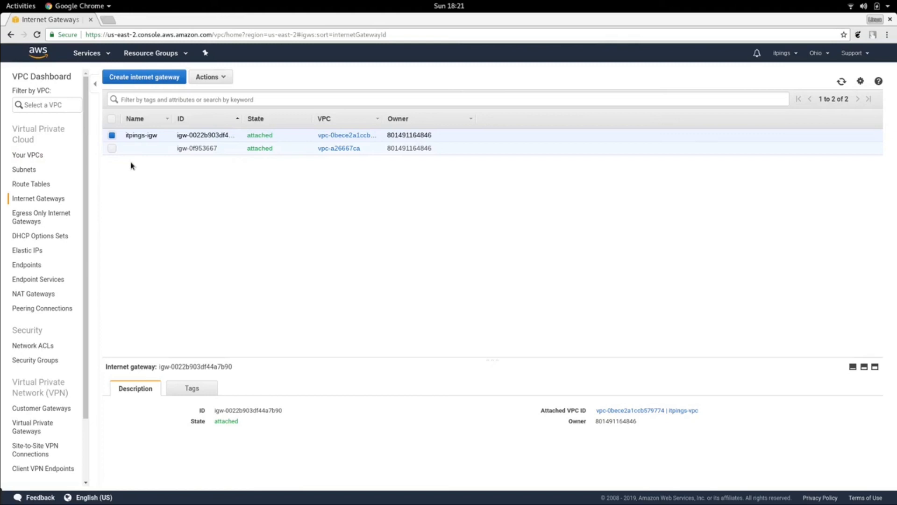
- Create a route table named itpings-route in the itpings-vpc VPC
click(22, 187)
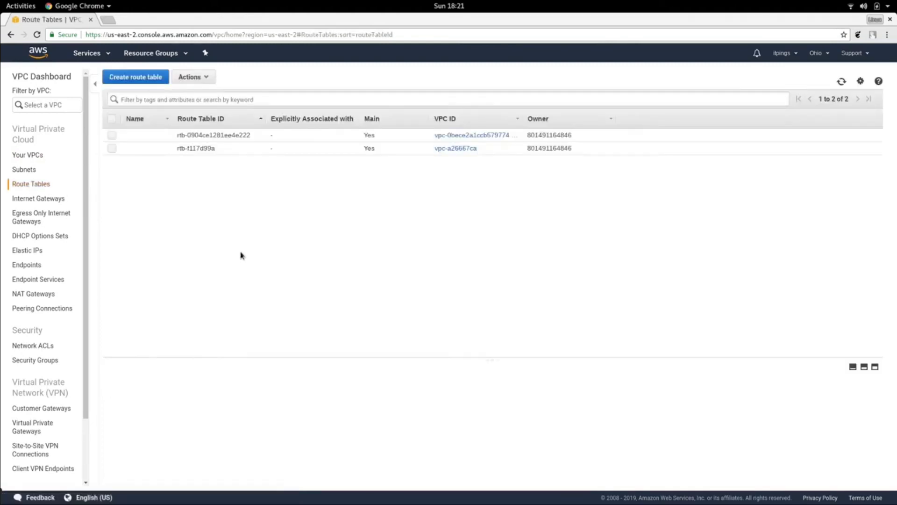
click(129, 78)
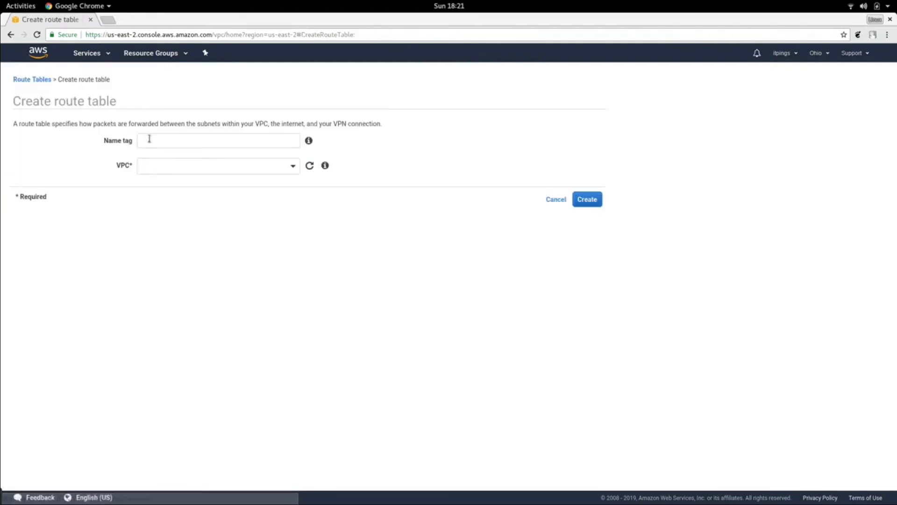
click(254, 141)
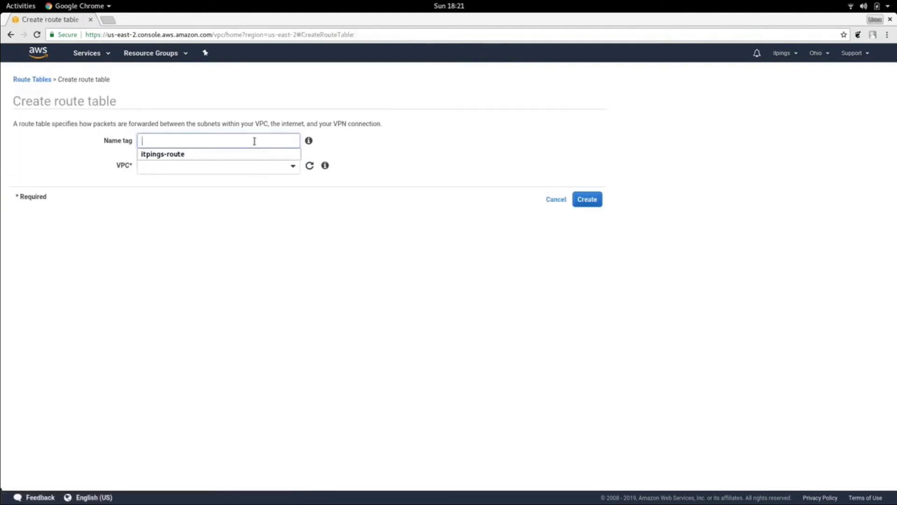
click(201, 155)
click(295, 167)
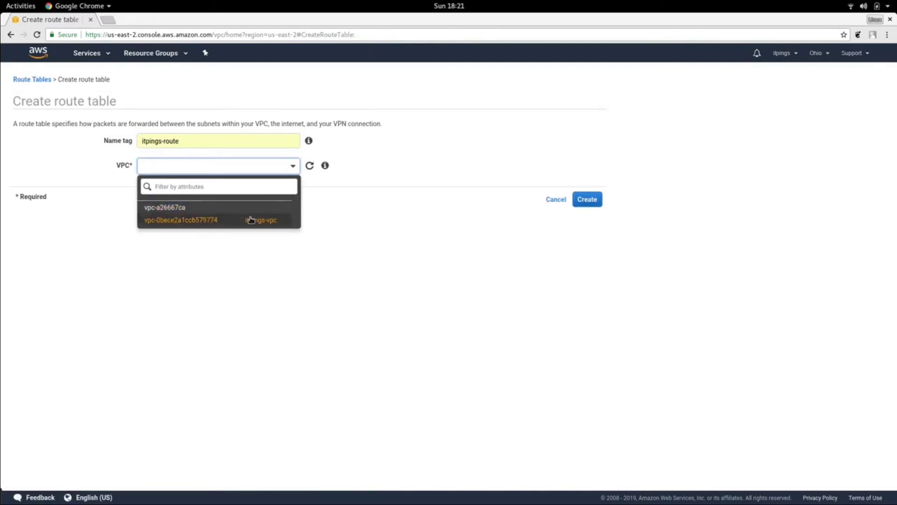
click(251, 220)
click(585, 200)
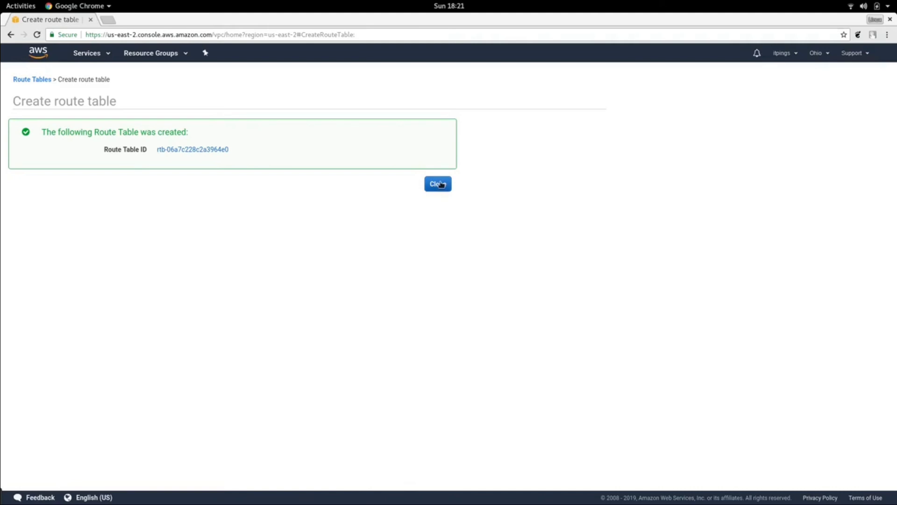
click(441, 185)
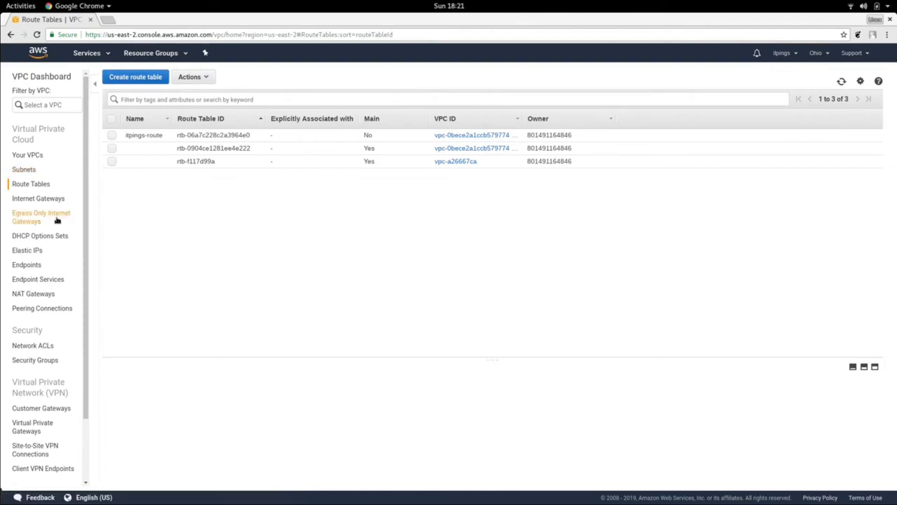
- Review the itpings-vpc details and the existing routes of the itpings-route table
click(29, 155)
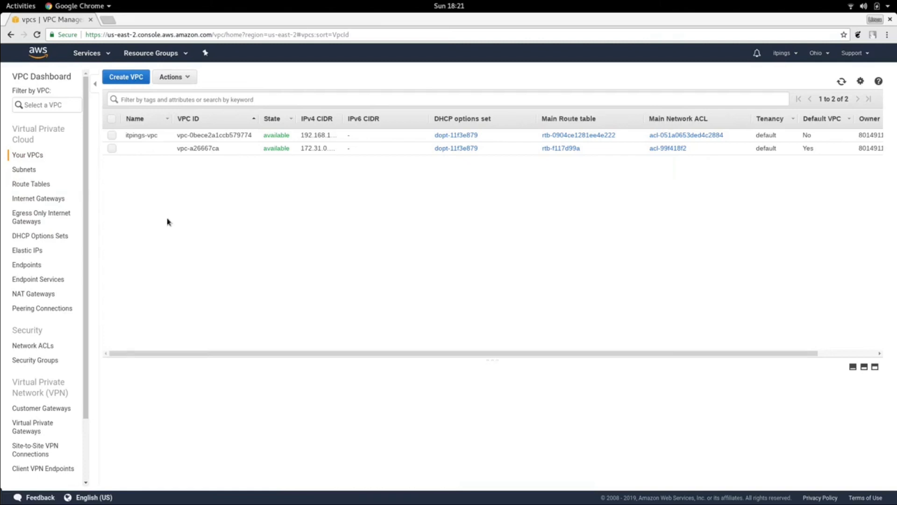
click(112, 136)
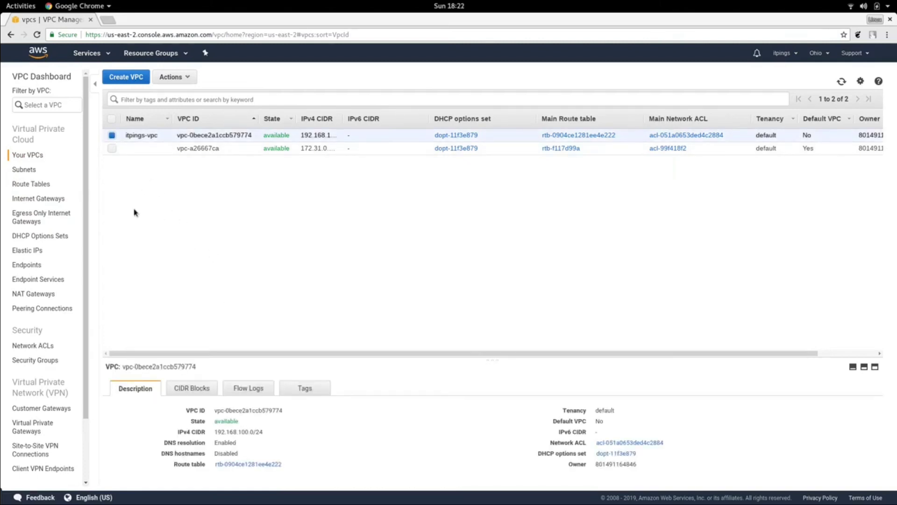
click(34, 185)
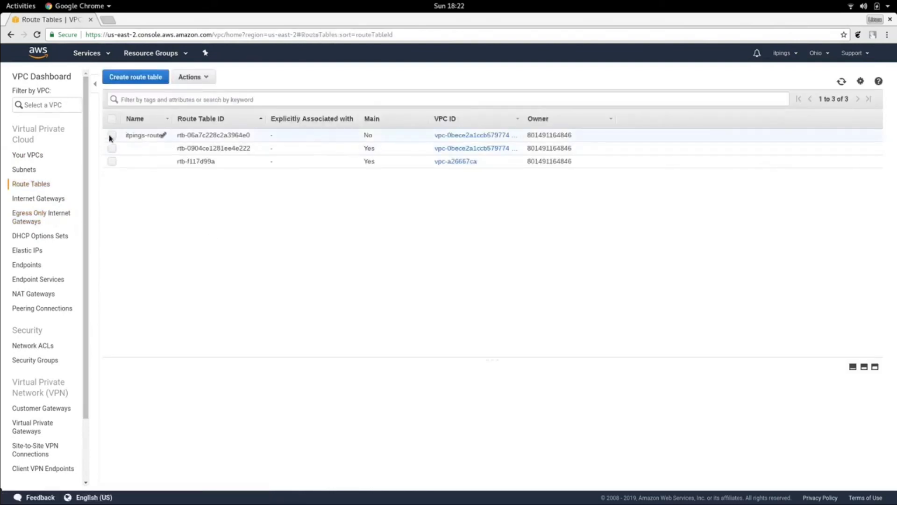
click(110, 137)
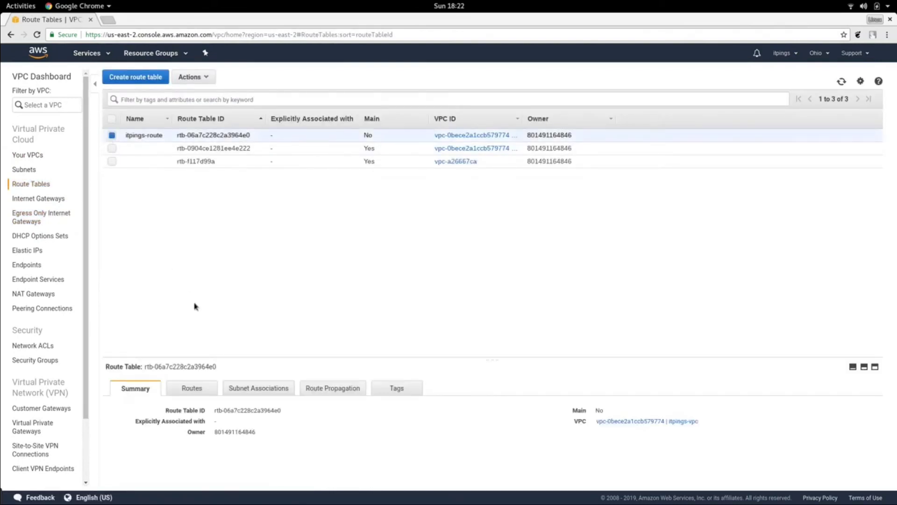
click(202, 392)
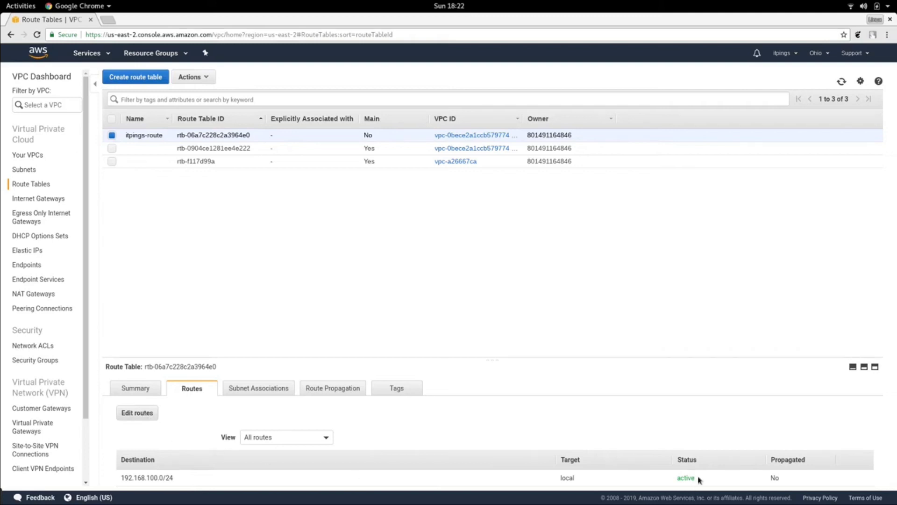
drag(699, 479, 671, 479)
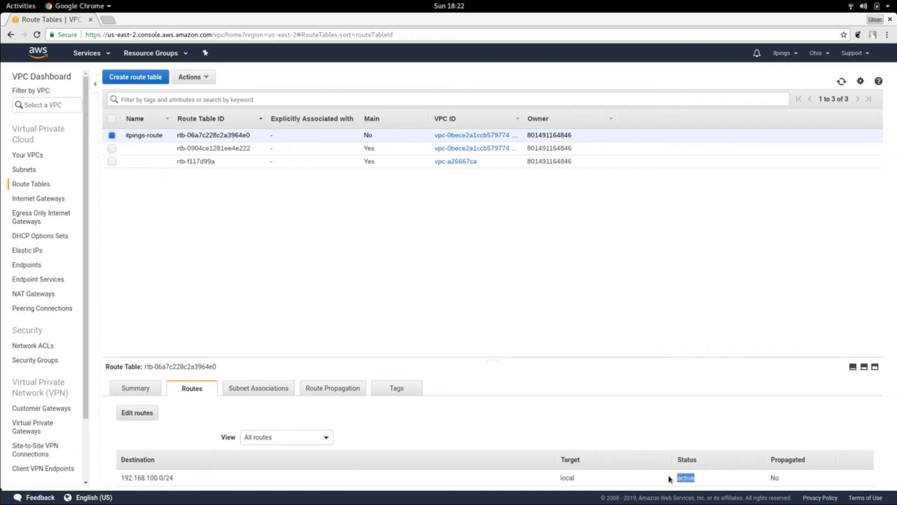
- Associate the itpings-subnet subnet with the itpings-route route table
click(267, 394)
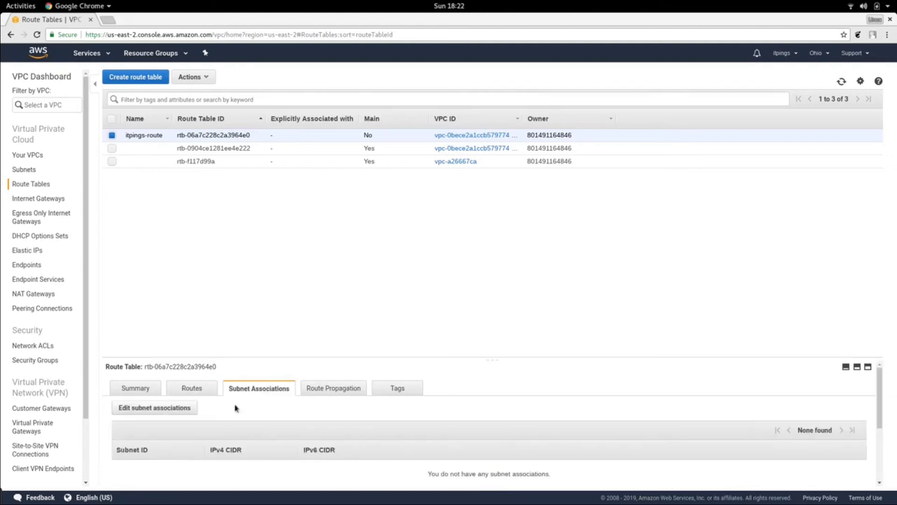
click(170, 408)
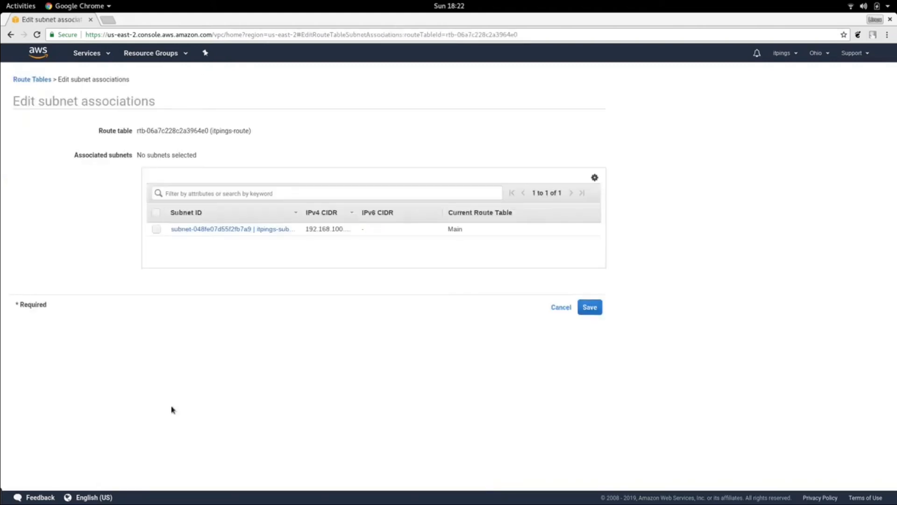
click(156, 230)
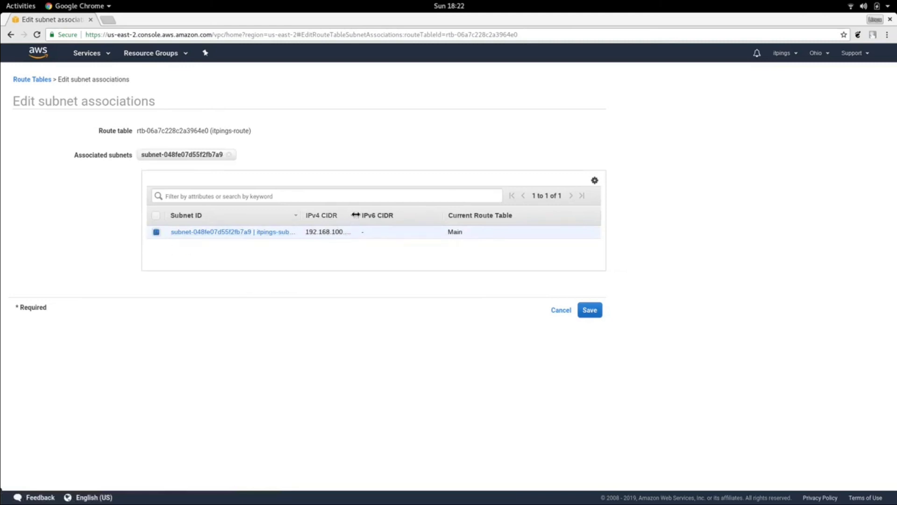
drag(356, 215, 374, 214)
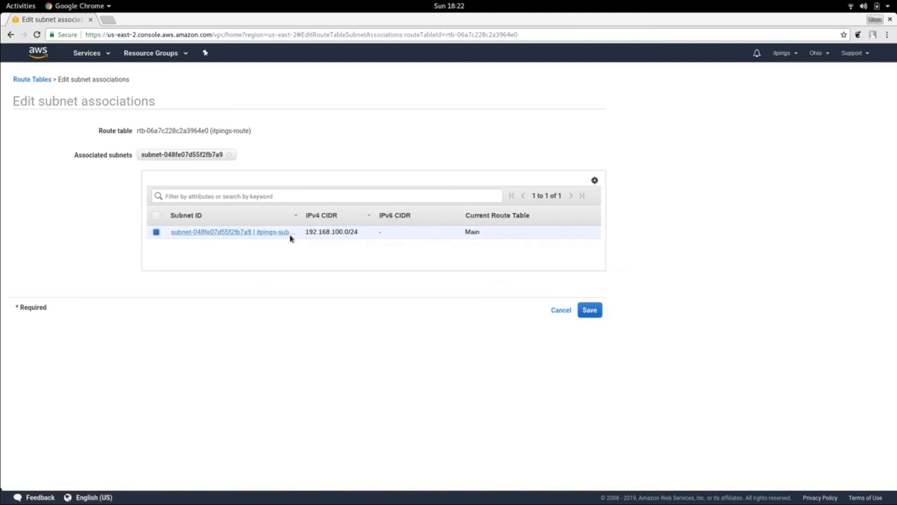
click(589, 311)
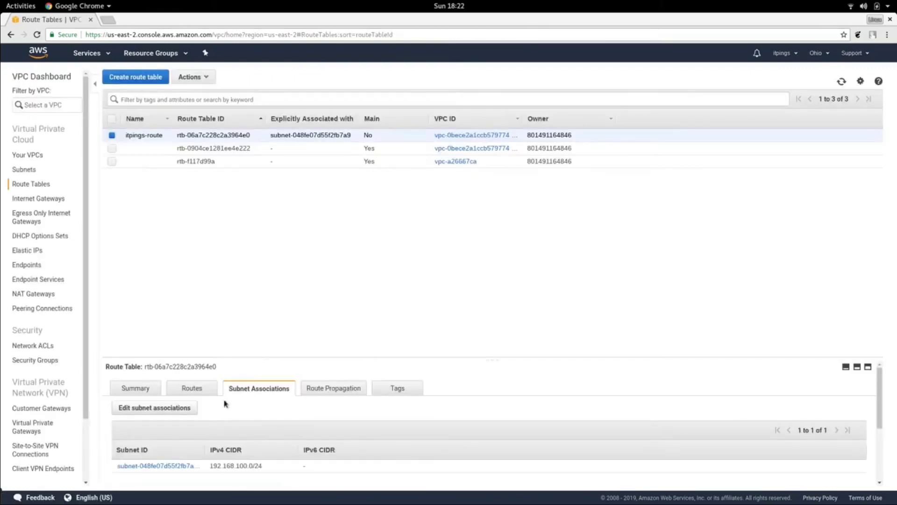
- Add a route to itpings-route with destination 0.0.0.0/0 targeting the itpings-igw internet gateway, and save it
click(183, 392)
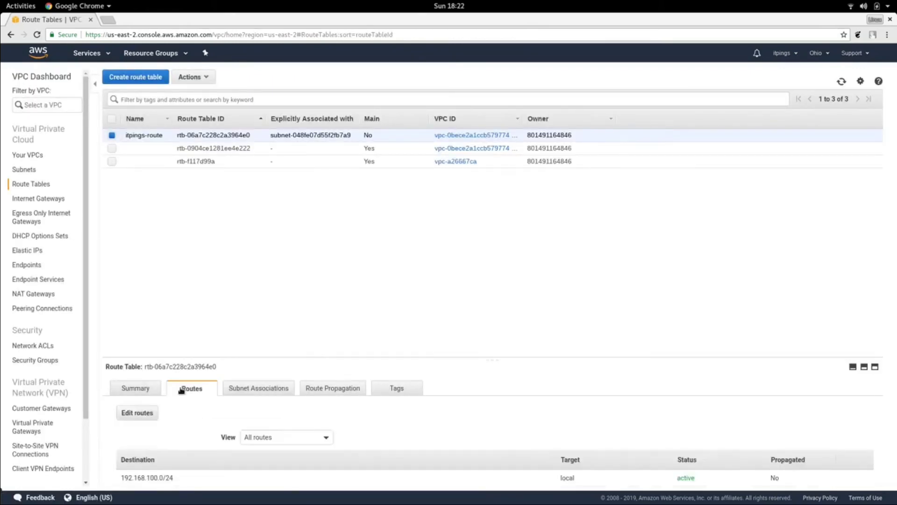
click(133, 414)
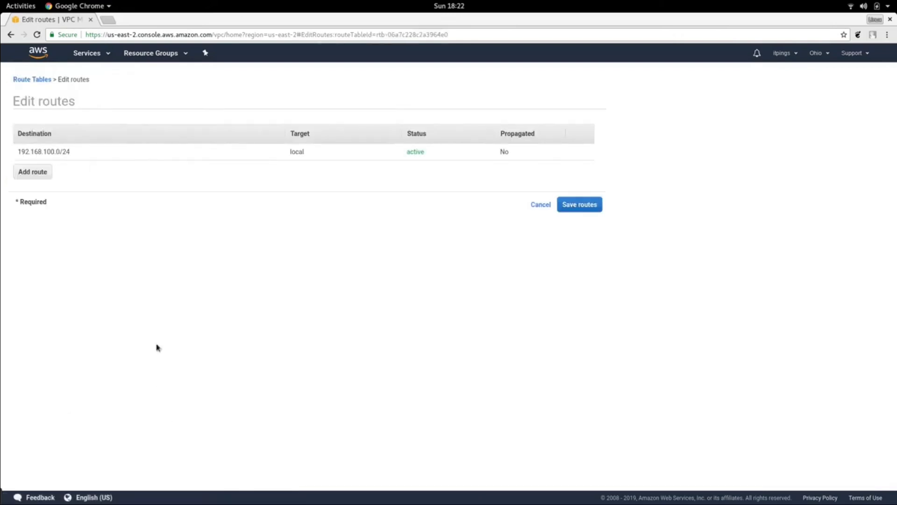
click(39, 171)
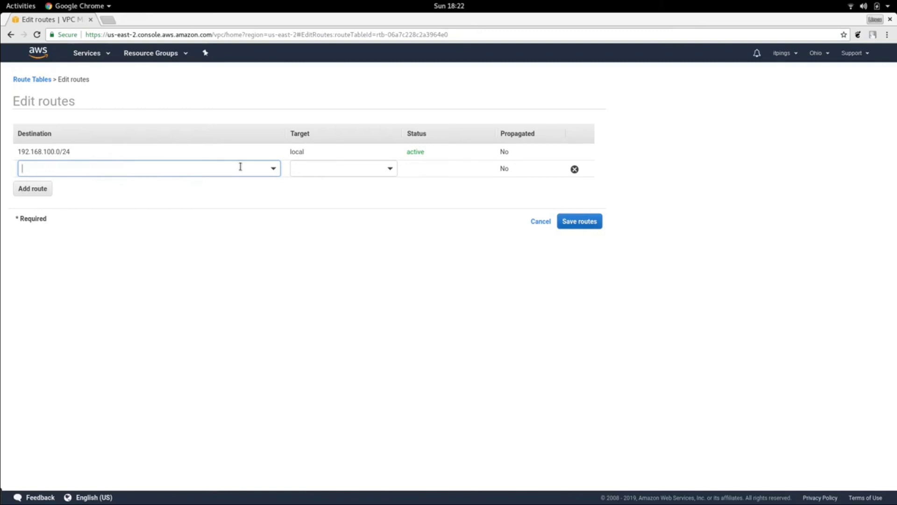
click(273, 169)
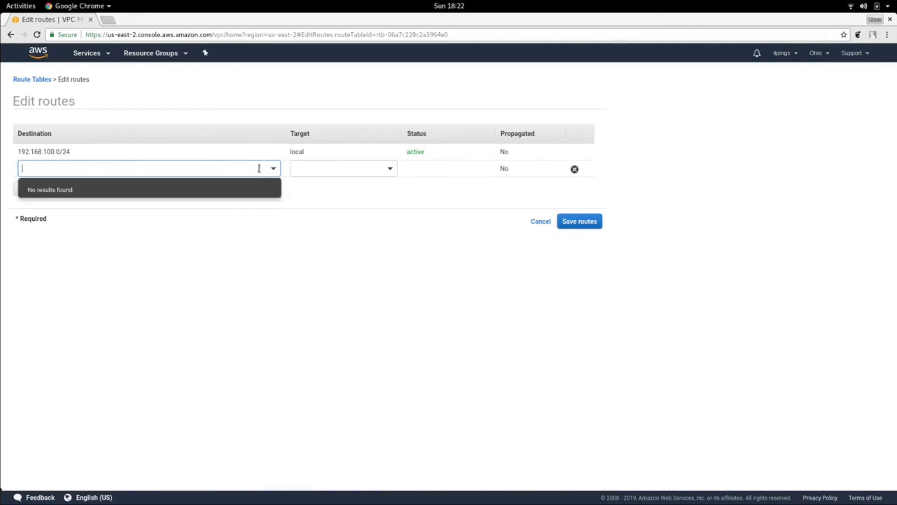
text(0.0.0.0/0)
click(391, 172)
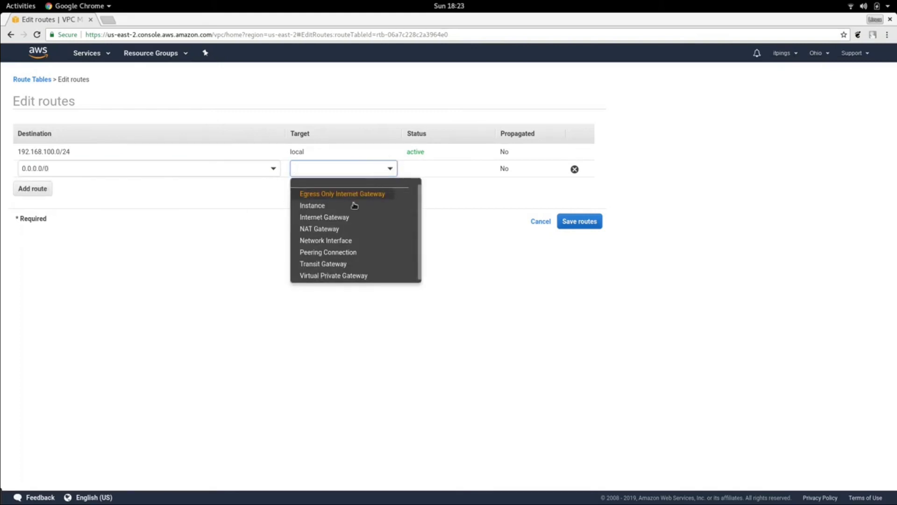
click(340, 217)
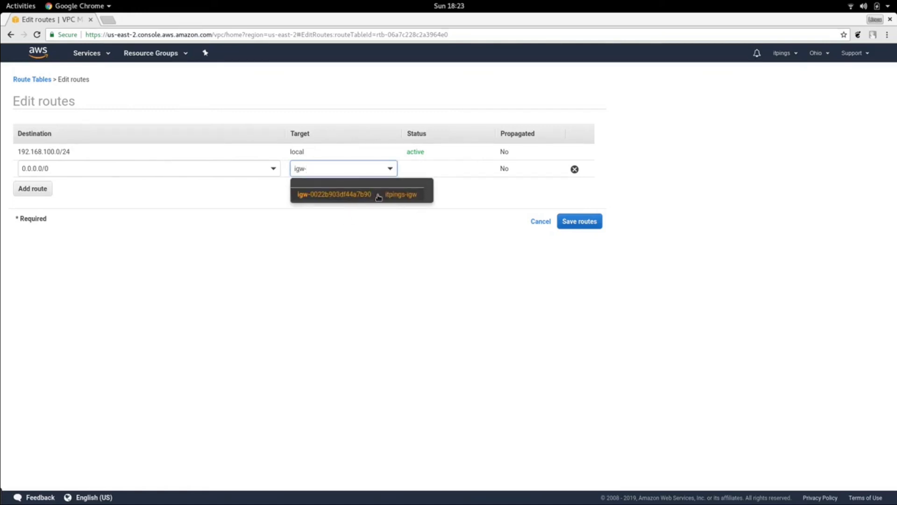
click(378, 197)
click(579, 221)
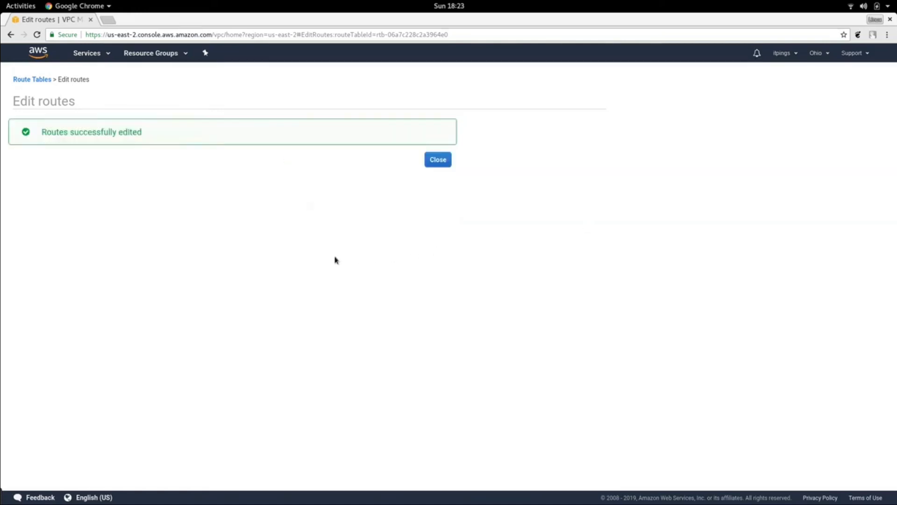
- Create a security group named itpings-sec-group with description "Our Itpings Sec Group for EC-2 Demo" in the itpings-vpc VPC
click(440, 159)
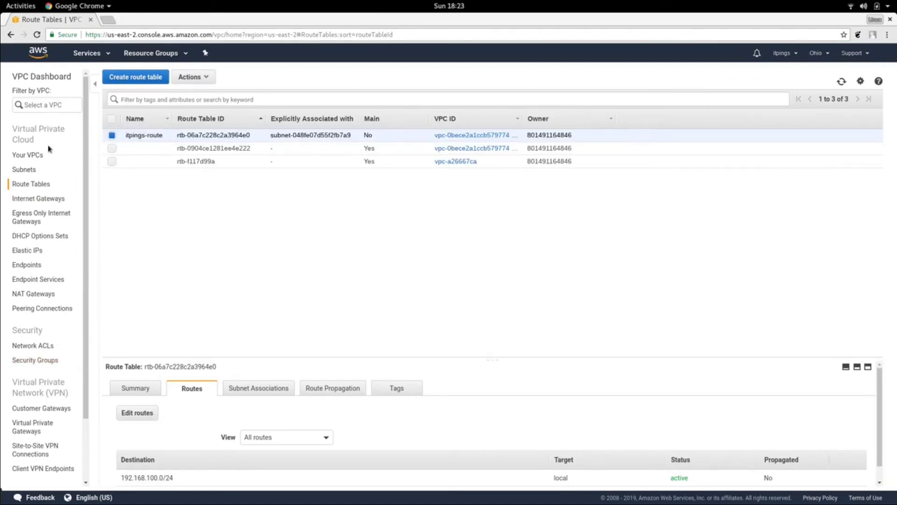
click(45, 76)
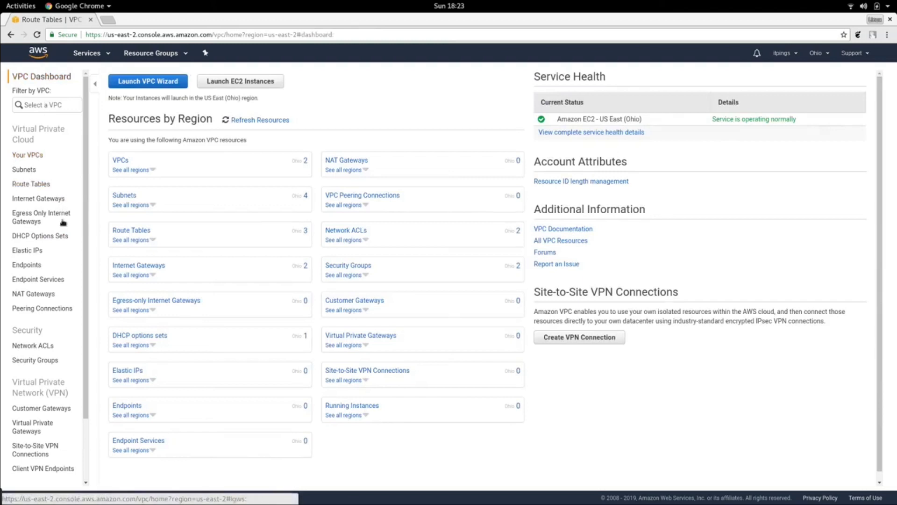
click(48, 366)
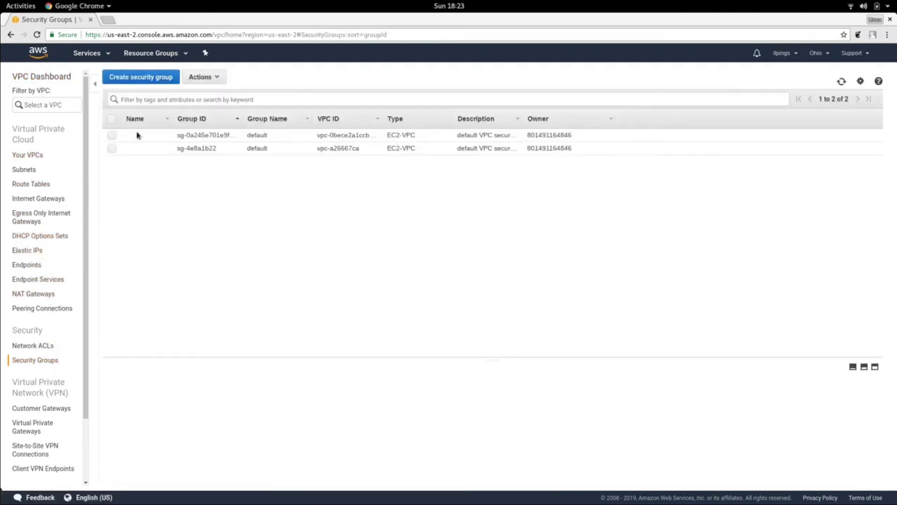
click(140, 77)
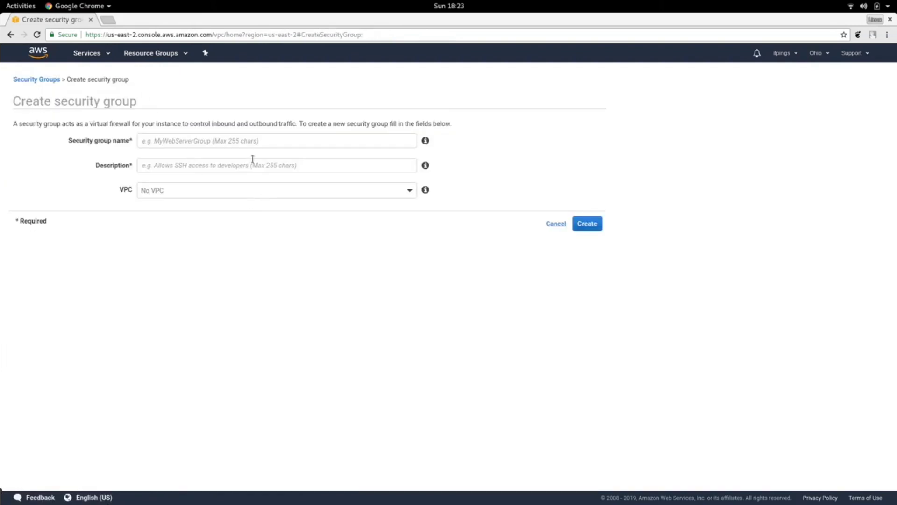
click(258, 142)
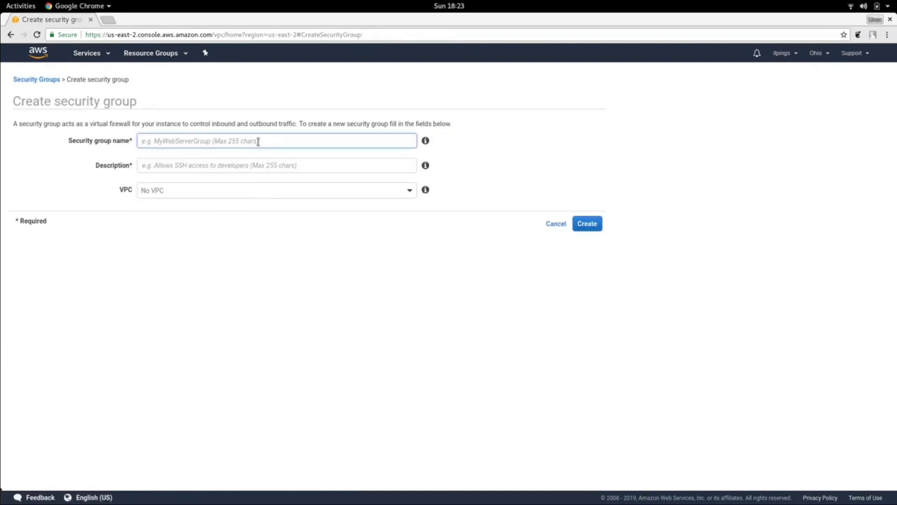
text(i)
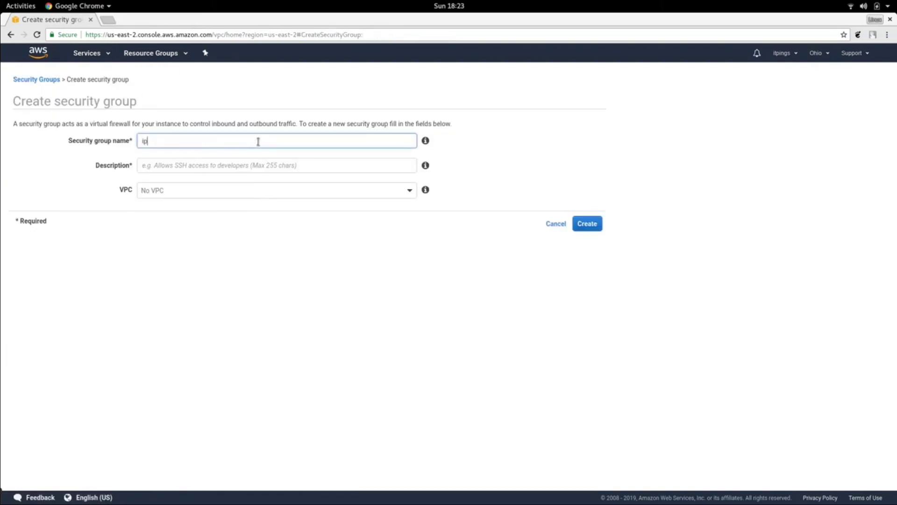
text(tpings-sec-group)
click(344, 171)
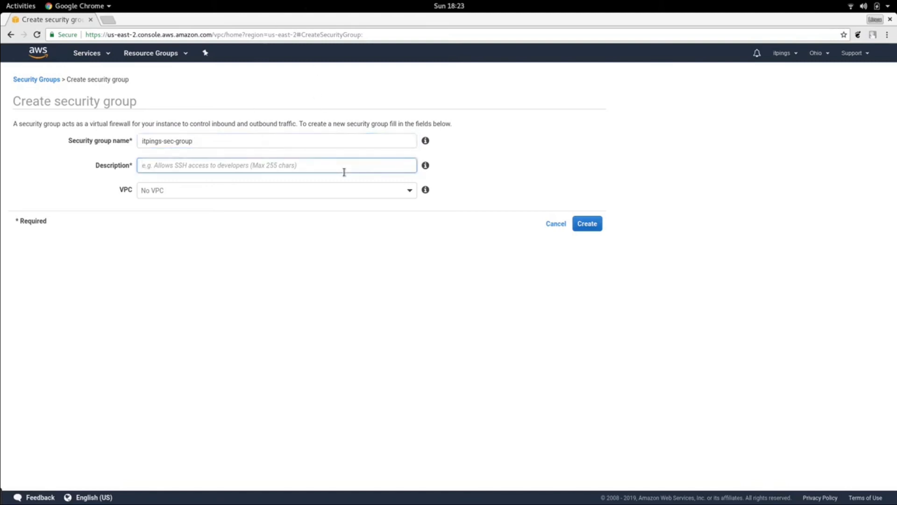
text(Our)
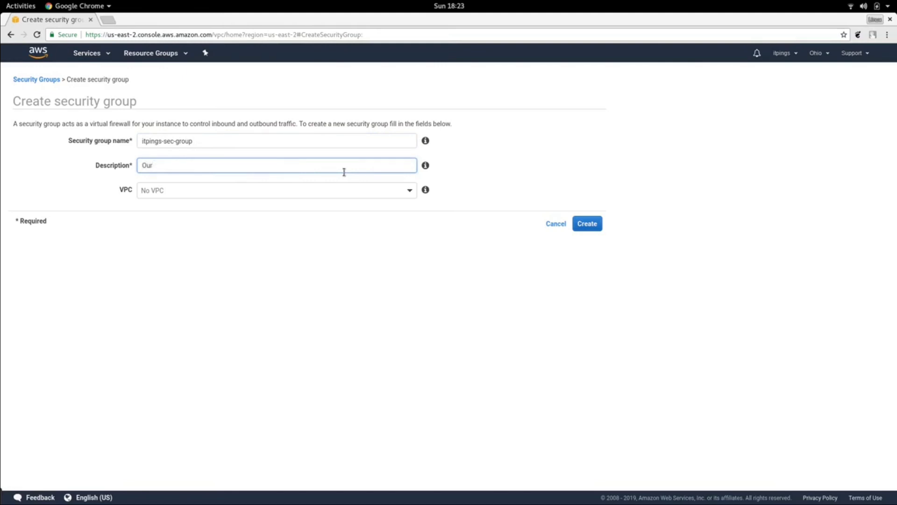
text( Itpings Sec Group for EC-2 D)
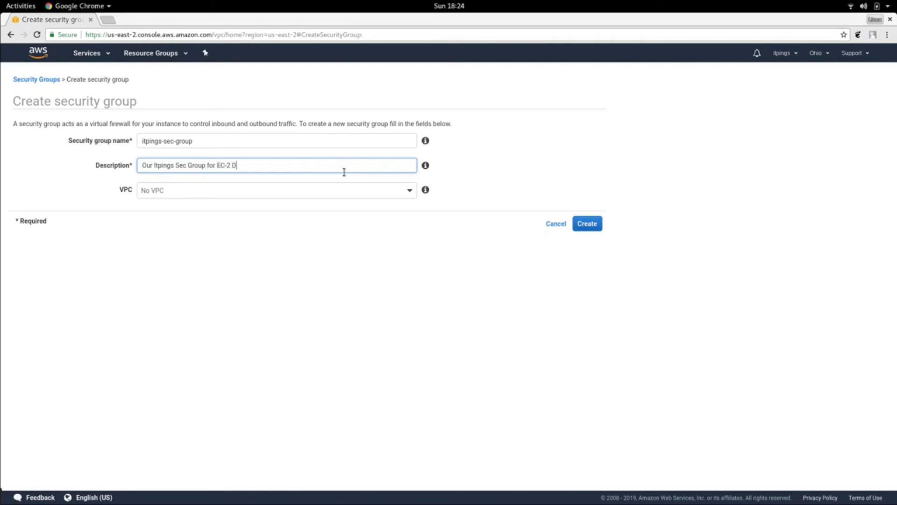
text(emo)
click(410, 191)
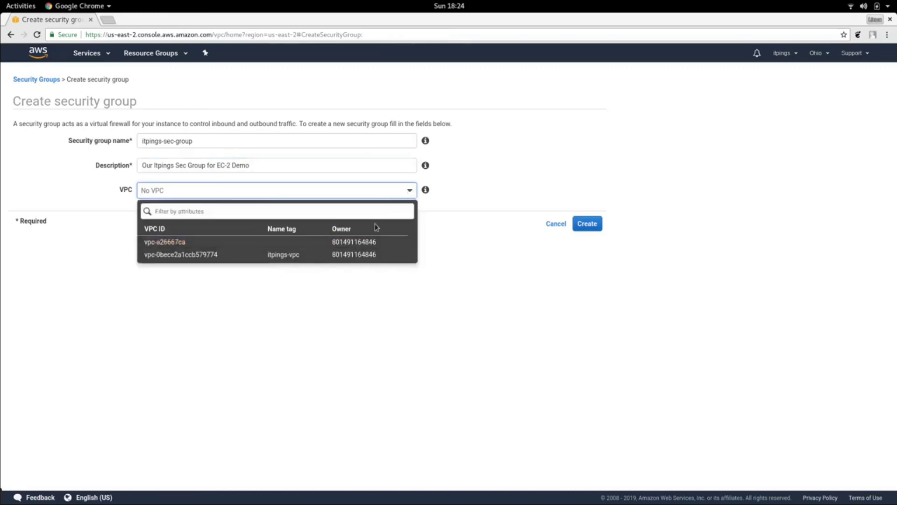
click(227, 254)
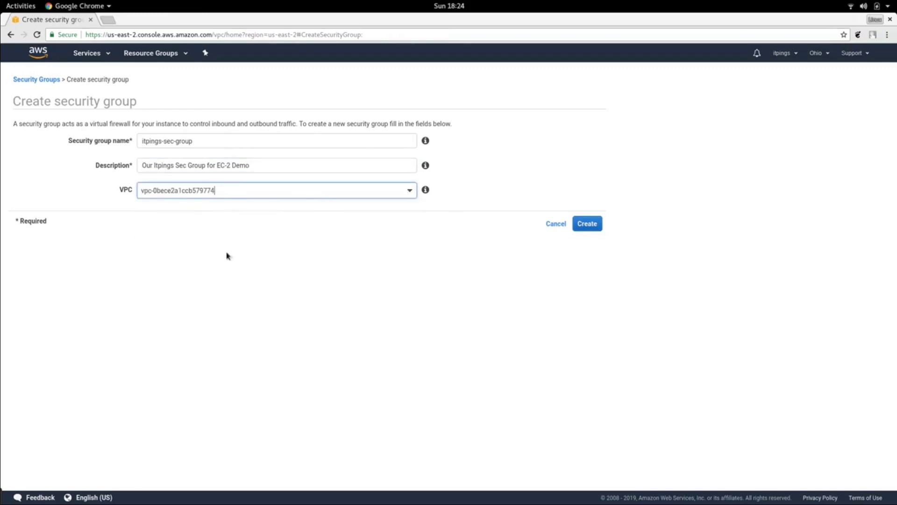
click(587, 224)
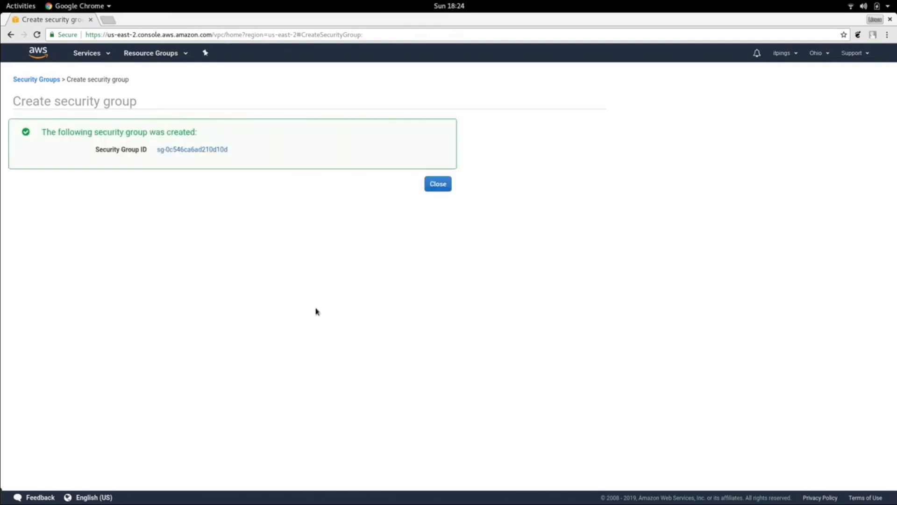
click(438, 184)
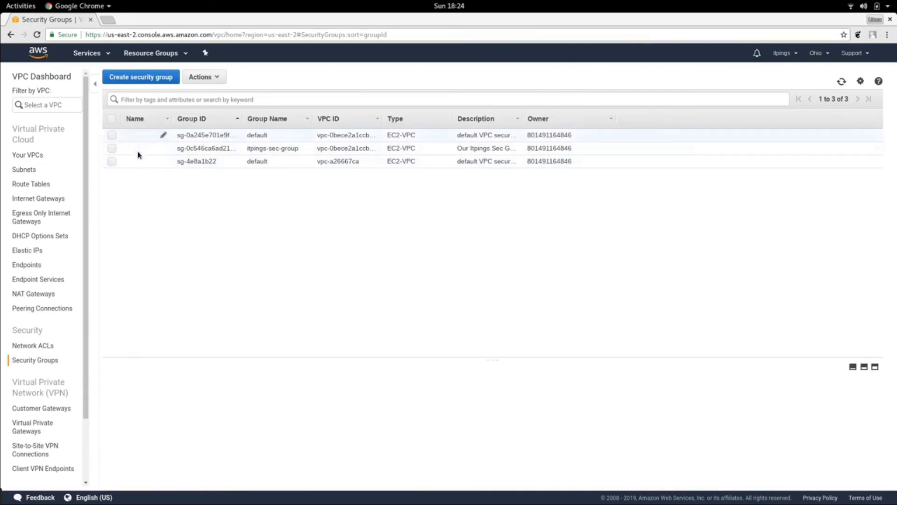
- Give the new security group the name tag itpings-secgrp
click(162, 148)
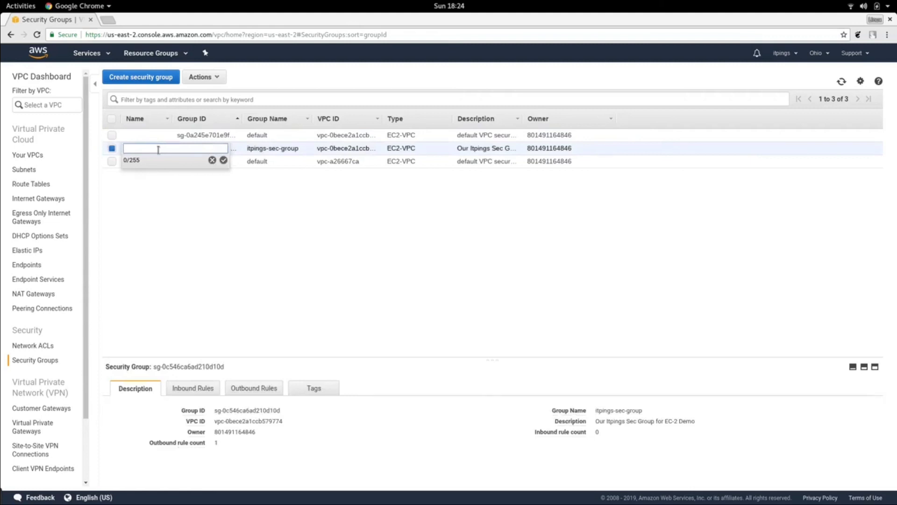
text(itpings-secgrp)
click(224, 160)
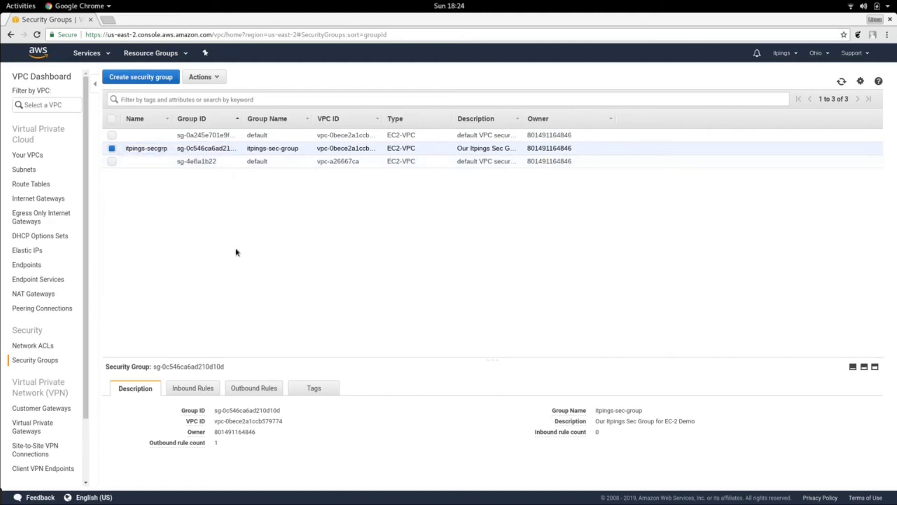
- Start editing the security group's inbound rules and add a rule of type SSH
click(193, 390)
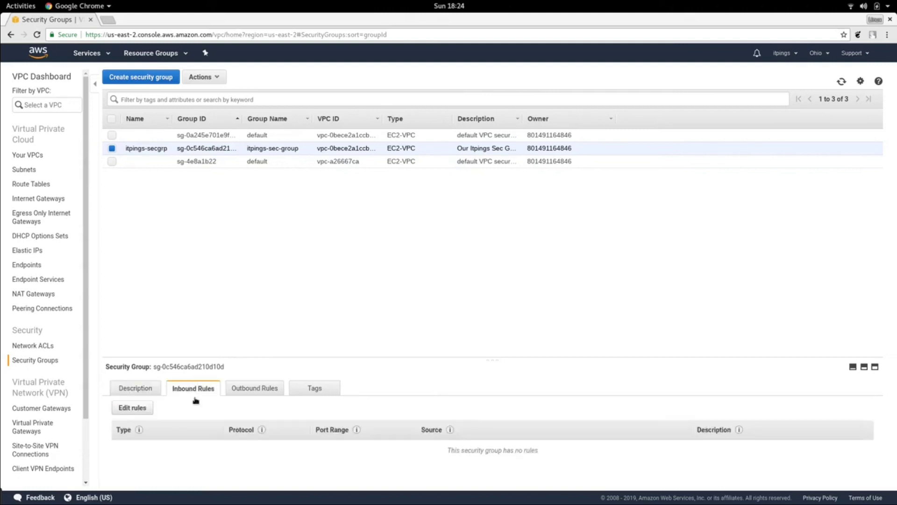
click(152, 409)
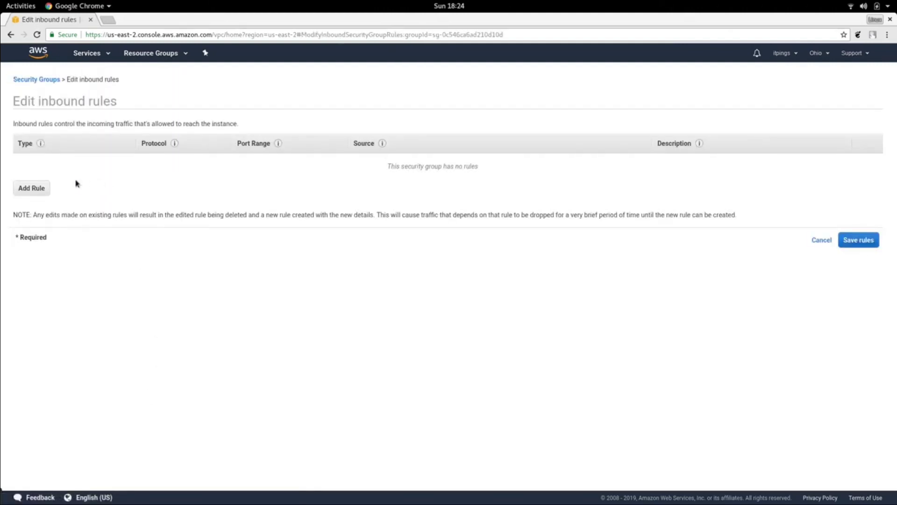
click(39, 192)
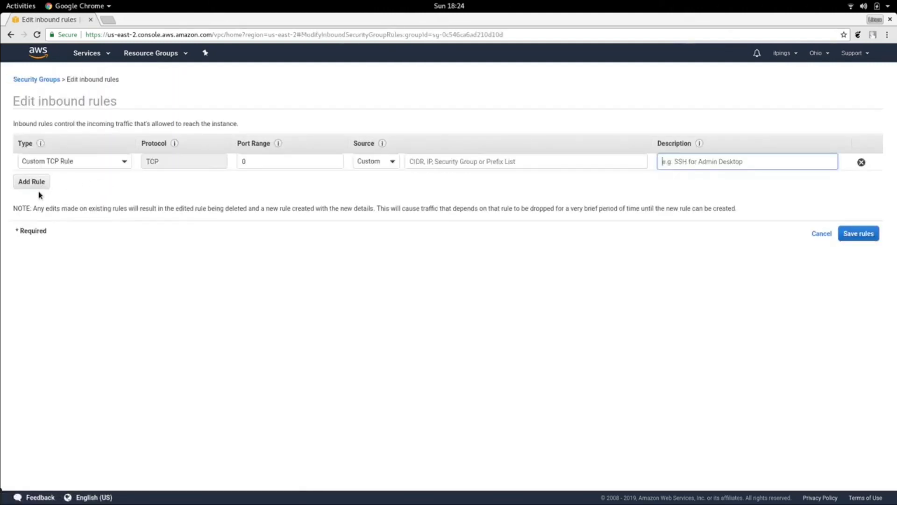
click(124, 161)
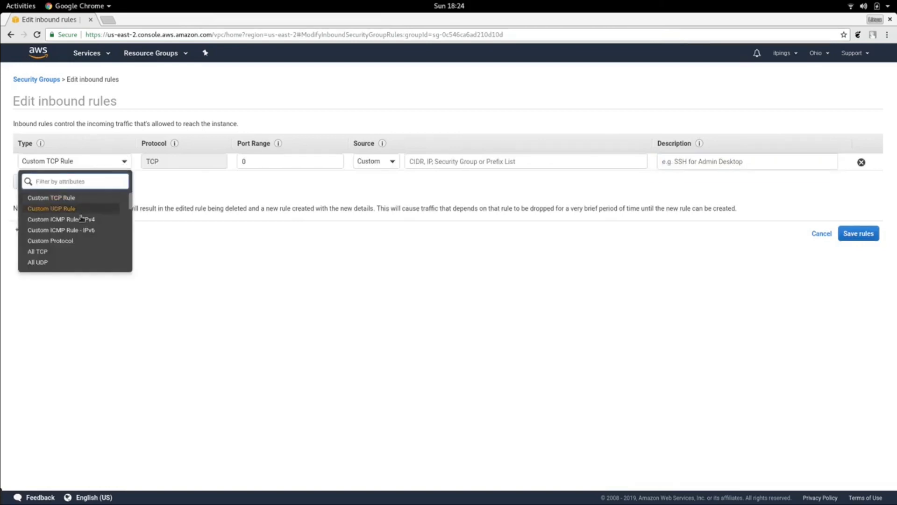
click(218, 242)
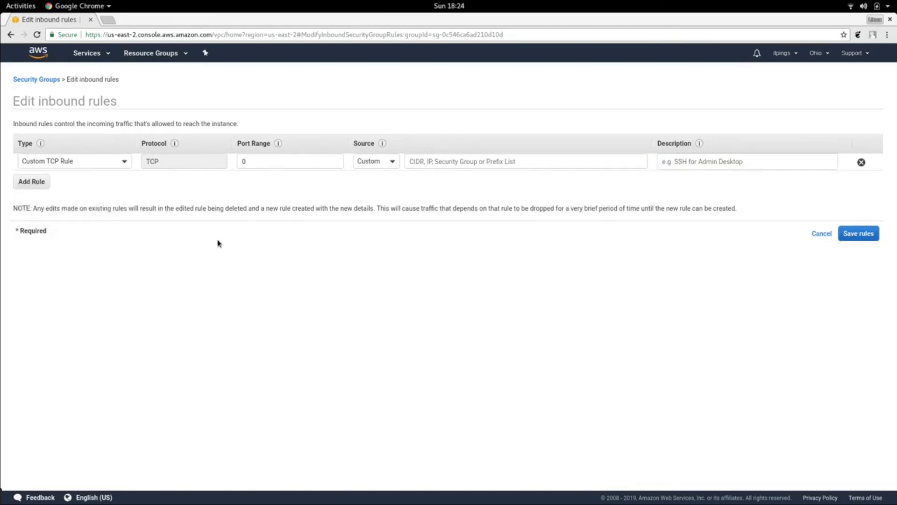
click(126, 163)
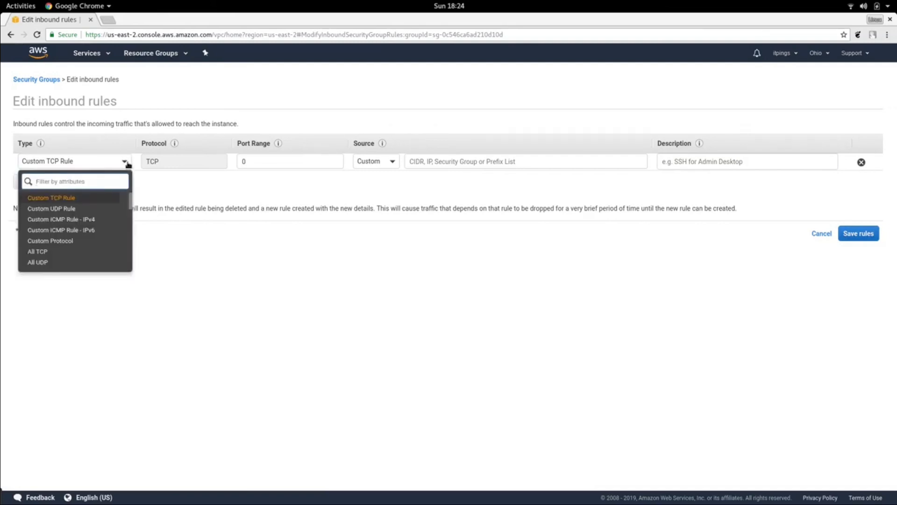
text(ss)
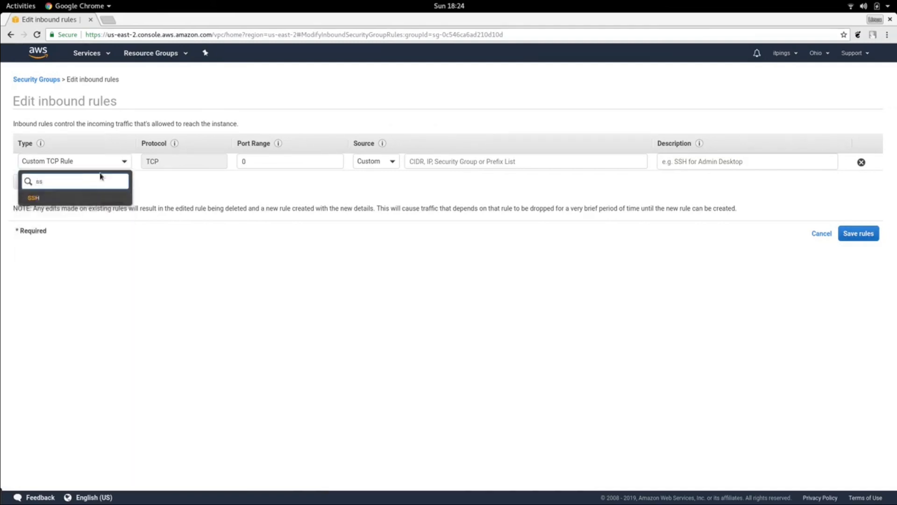
click(80, 197)
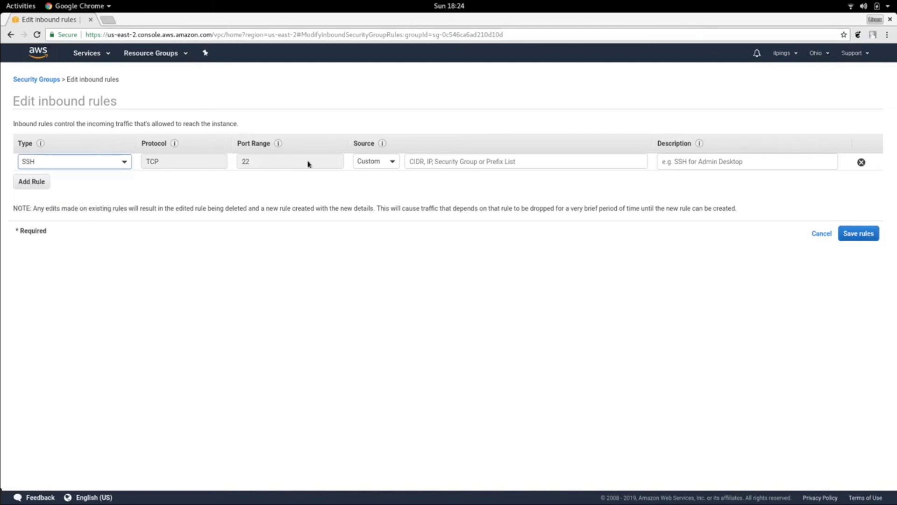
- Set the SSH rule's source to My IP
click(392, 163)
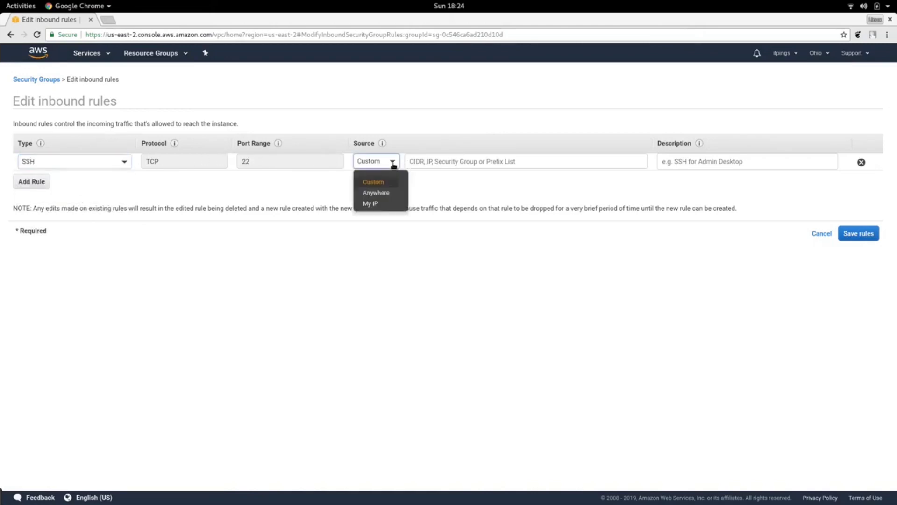
click(384, 194)
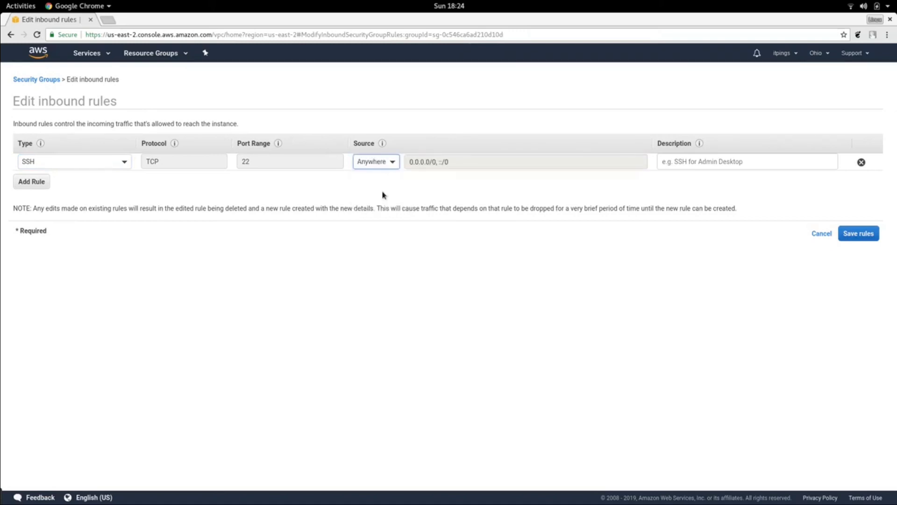
click(393, 164)
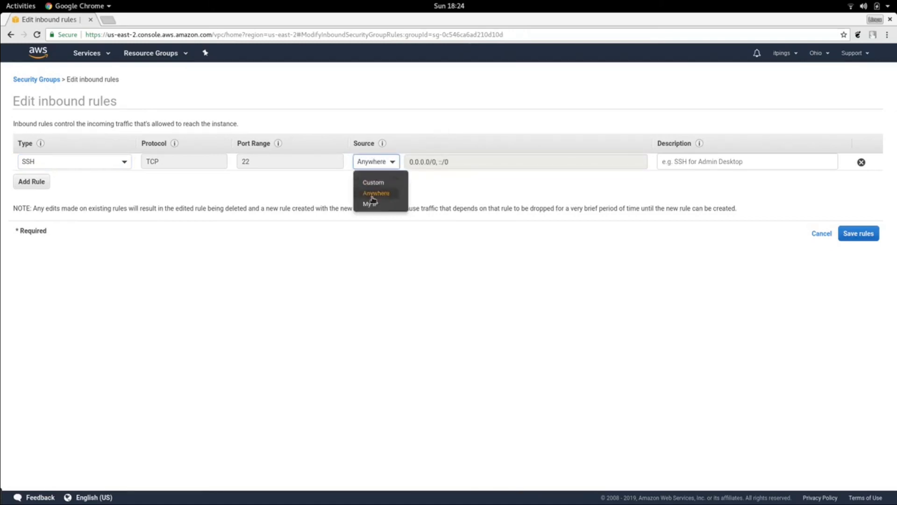
click(372, 204)
click(393, 164)
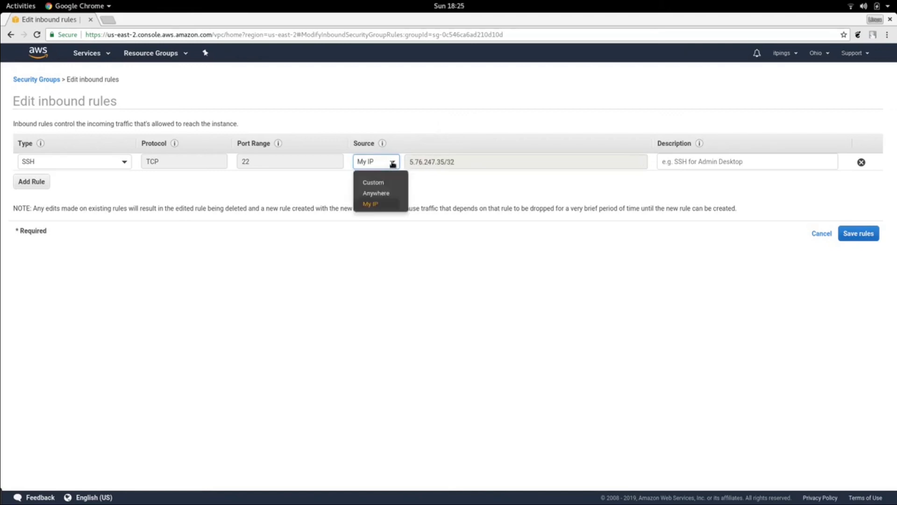
click(373, 183)
click(395, 164)
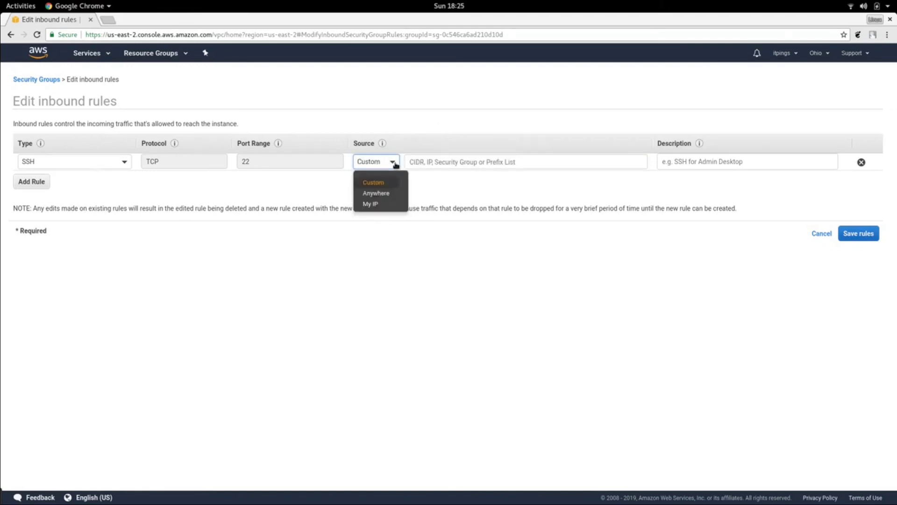
click(372, 203)
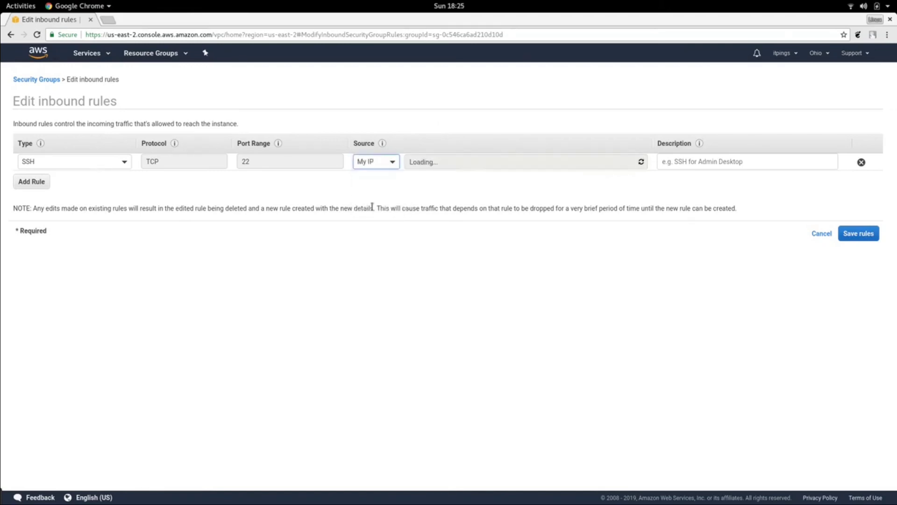
- Add two more inbound rules of type HTTPS and HTTP, keeping their source open to 0.0.0.0/0, ::/0
click(37, 183)
click(124, 179)
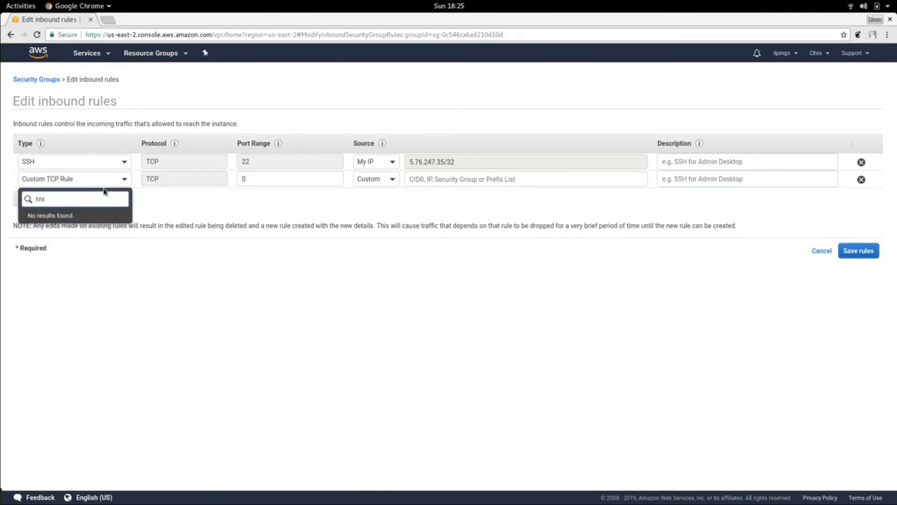
text(tps)
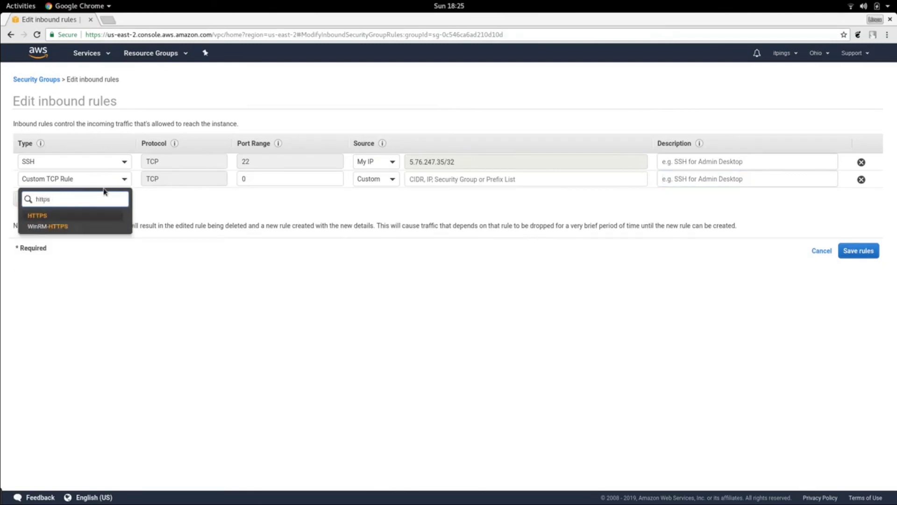
click(89, 218)
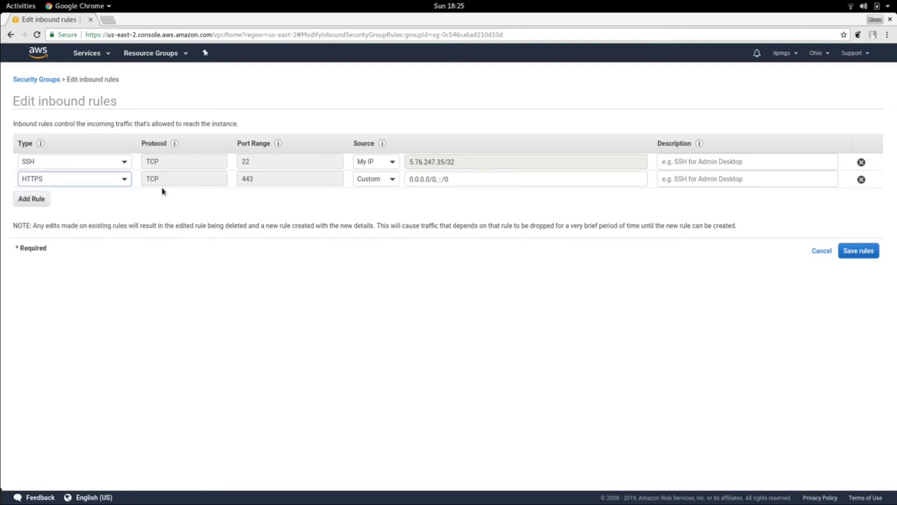
click(30, 199)
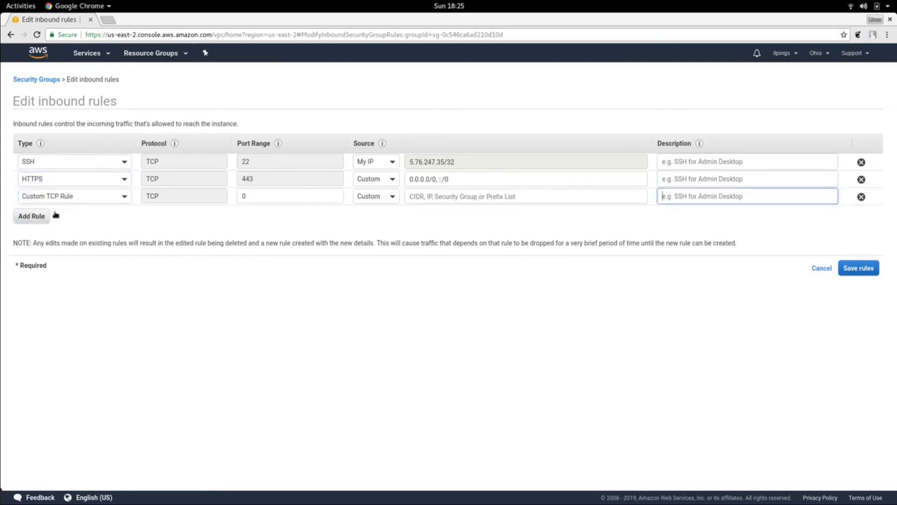
click(123, 197)
text(http)
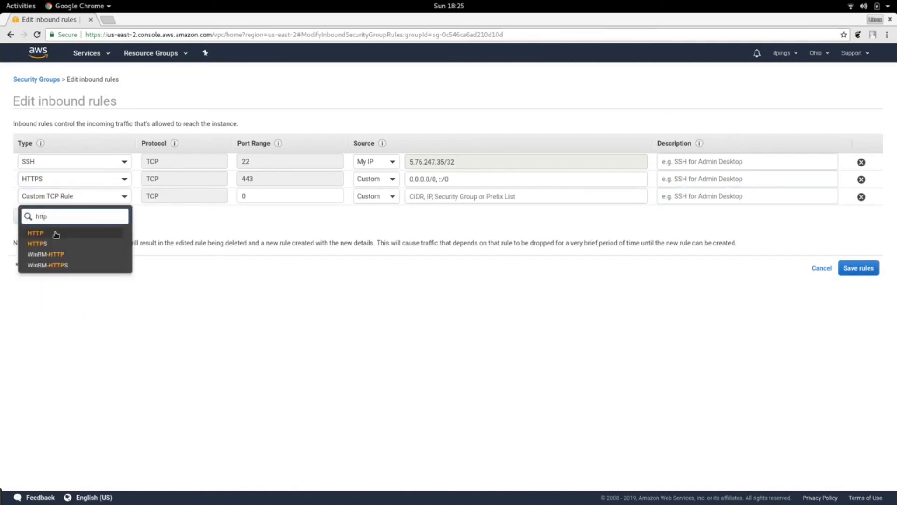
click(56, 234)
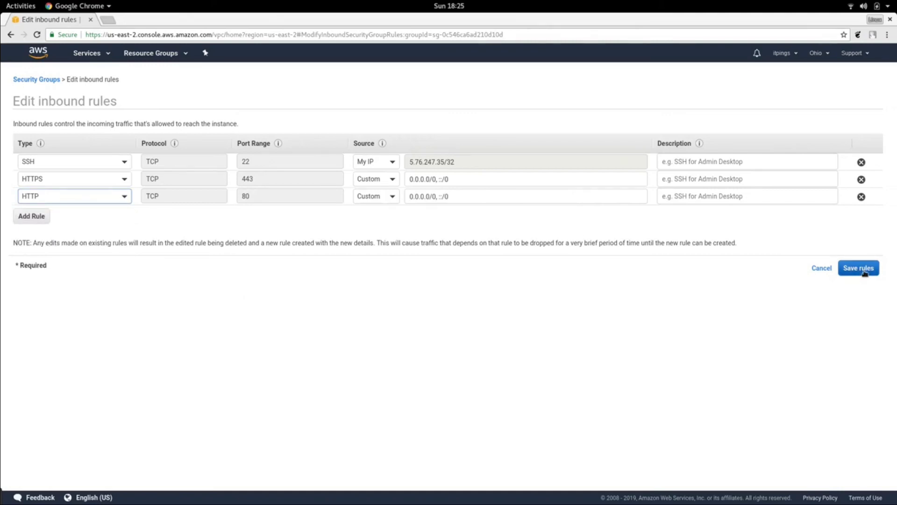
- Save the three inbound rules for the security group and close the confirmation
click(700, 167)
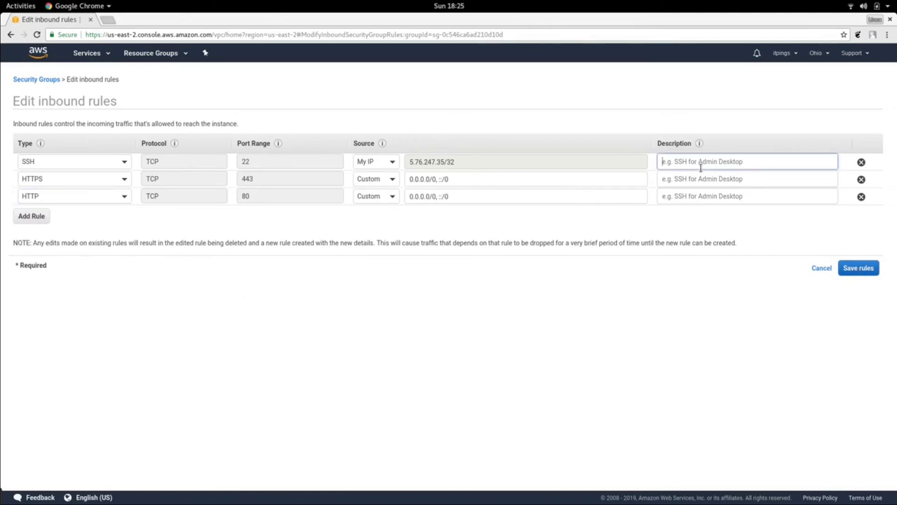
click(701, 183)
click(697, 196)
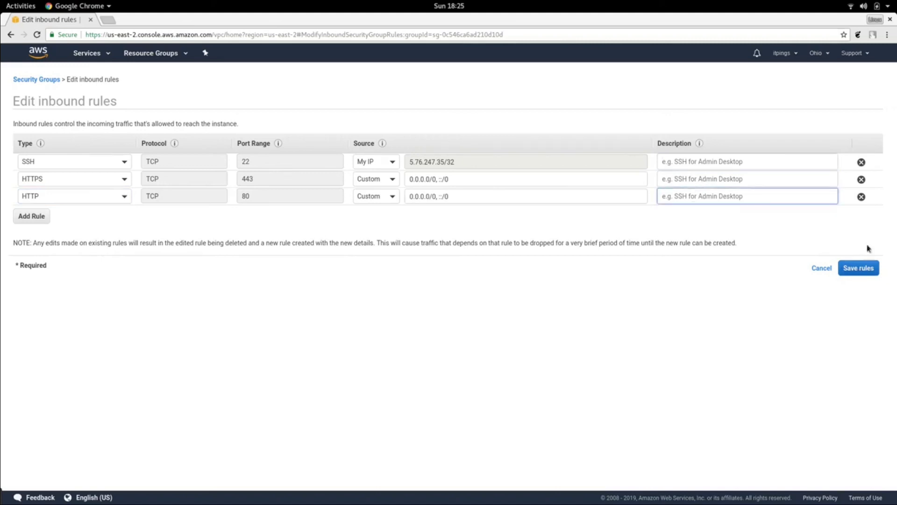
click(867, 274)
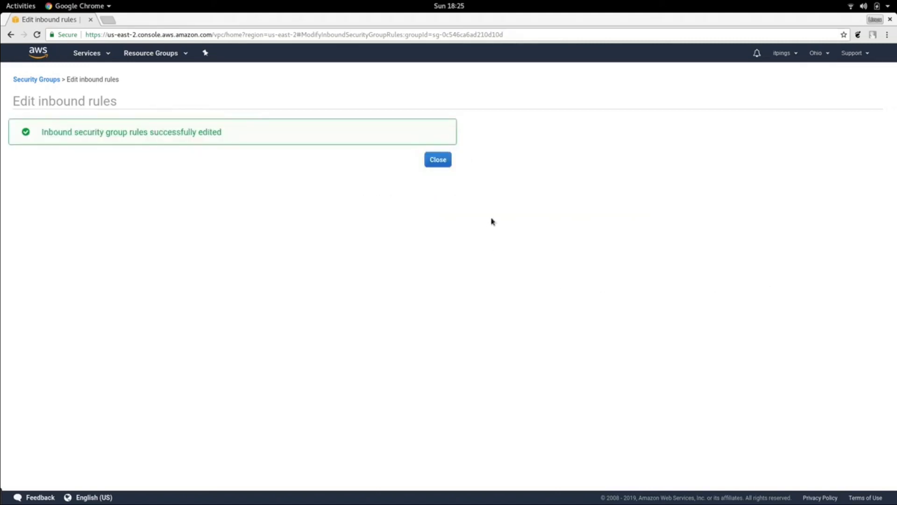
click(441, 159)
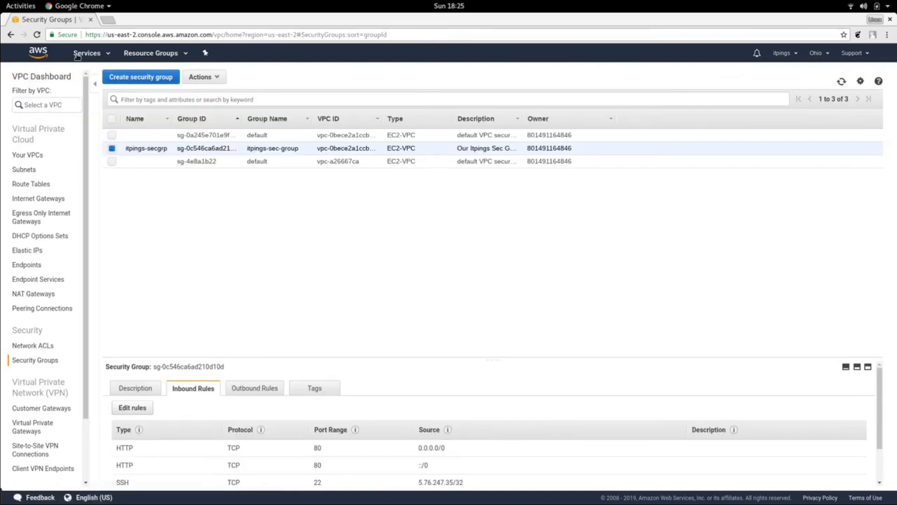
- Go to the EC2 service and start launching a new instance
click(96, 55)
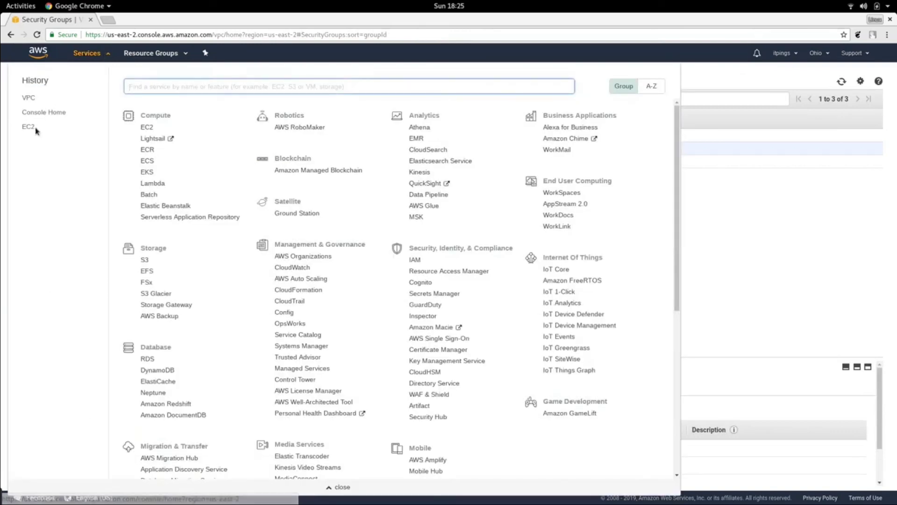
click(30, 130)
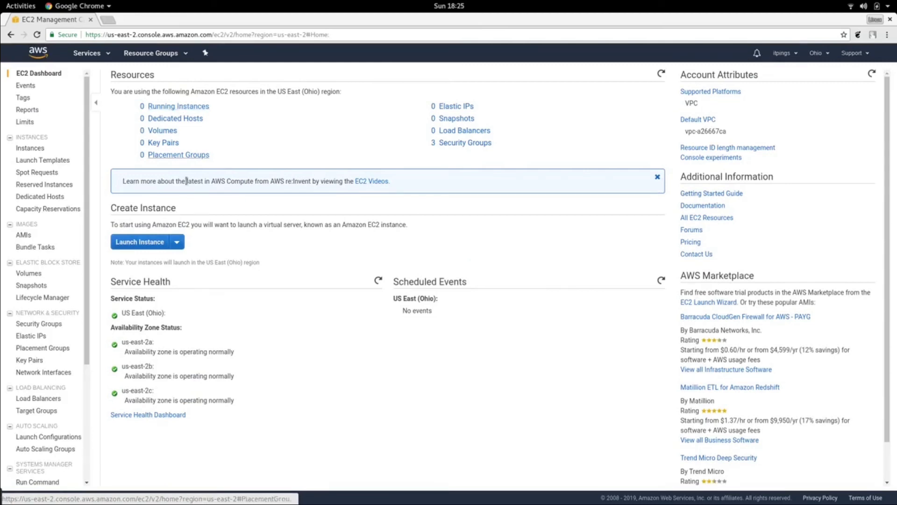
click(162, 243)
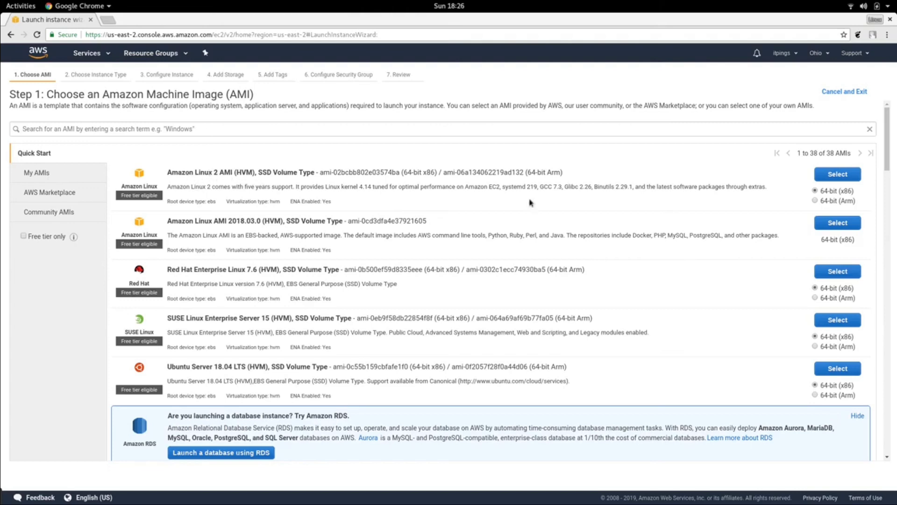
- Choose the Amazon Linux 2 AMI, keep the t2.micro instance type and continue to instance details
click(836, 175)
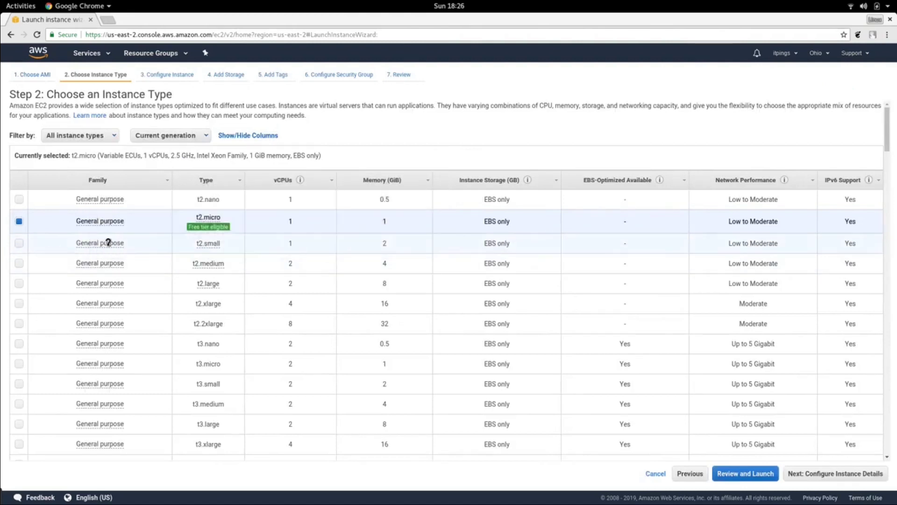
mouse_move(216, 231)
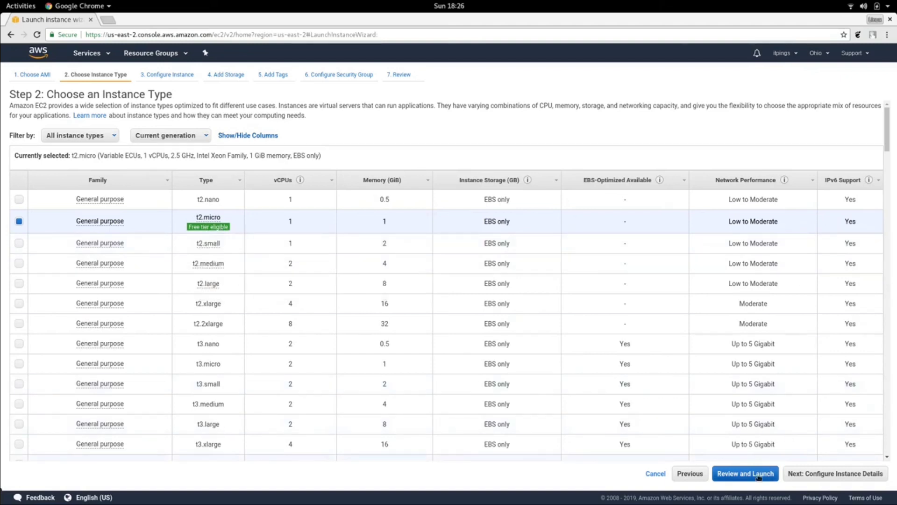
click(808, 474)
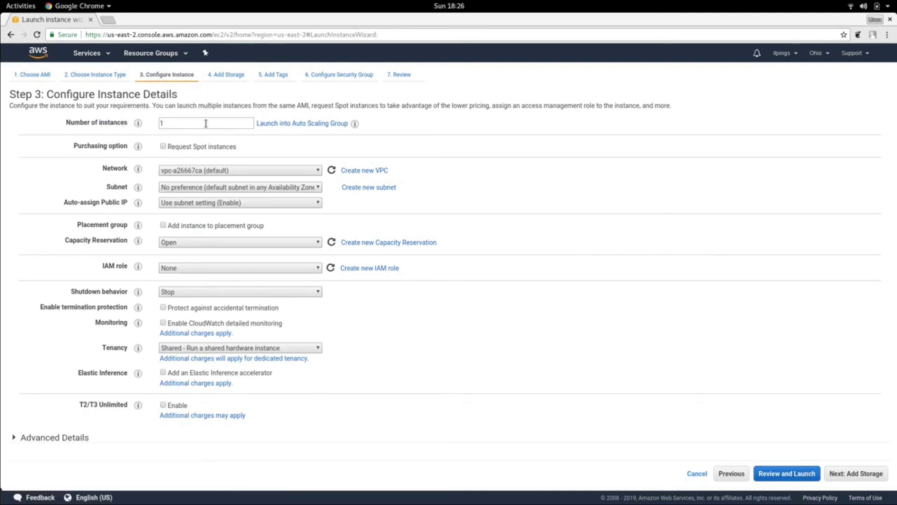
- Set the instance network to itpings-vpc and enable auto-assign public IP
click(318, 171)
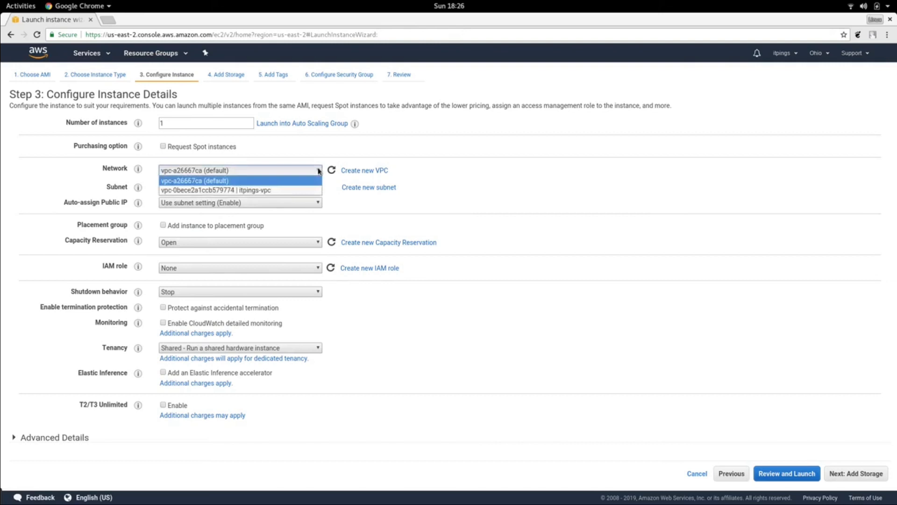
click(287, 190)
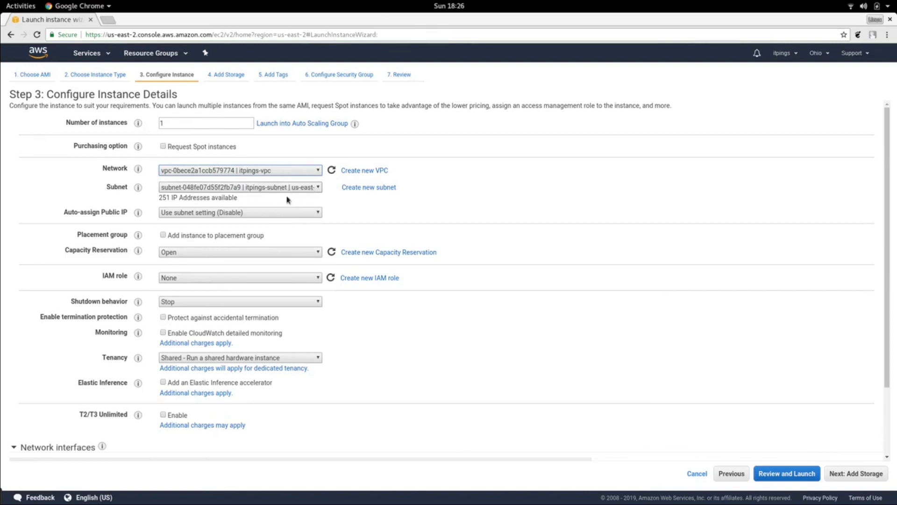
click(317, 213)
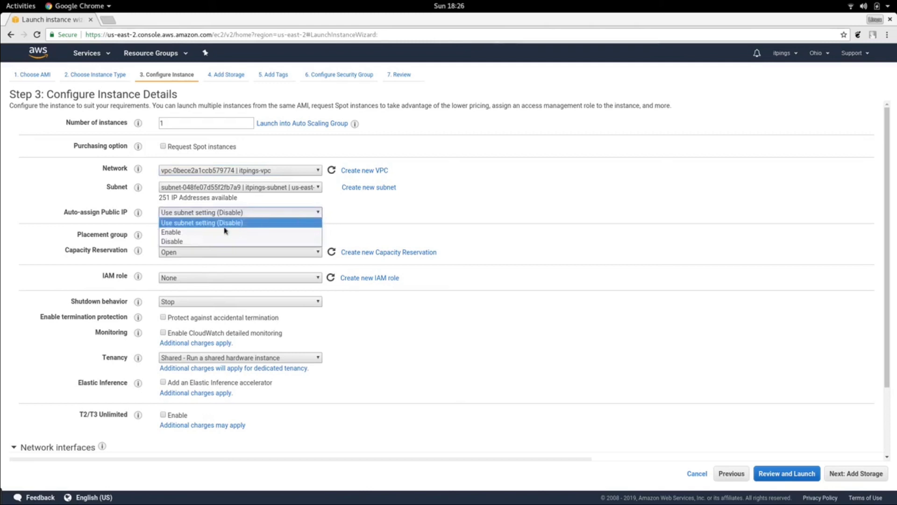
click(196, 233)
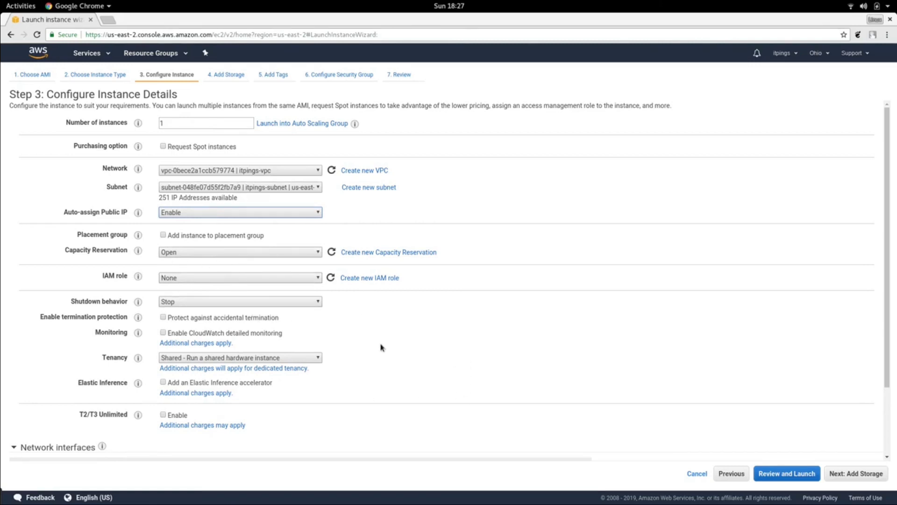
- Keep the default storage and add a Name tag with value webserver, then continue to the security group stage
scroll(381, 347, down, 3)
mouse_move(102, 361)
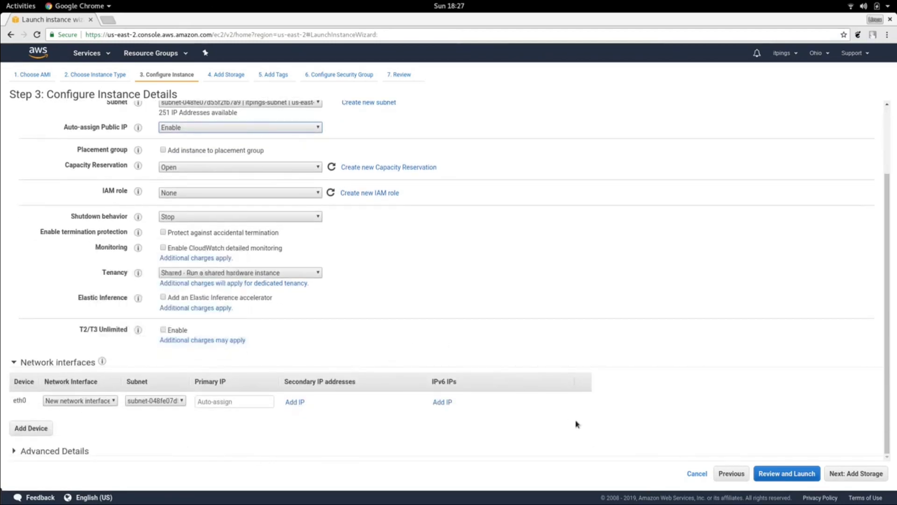
click(864, 474)
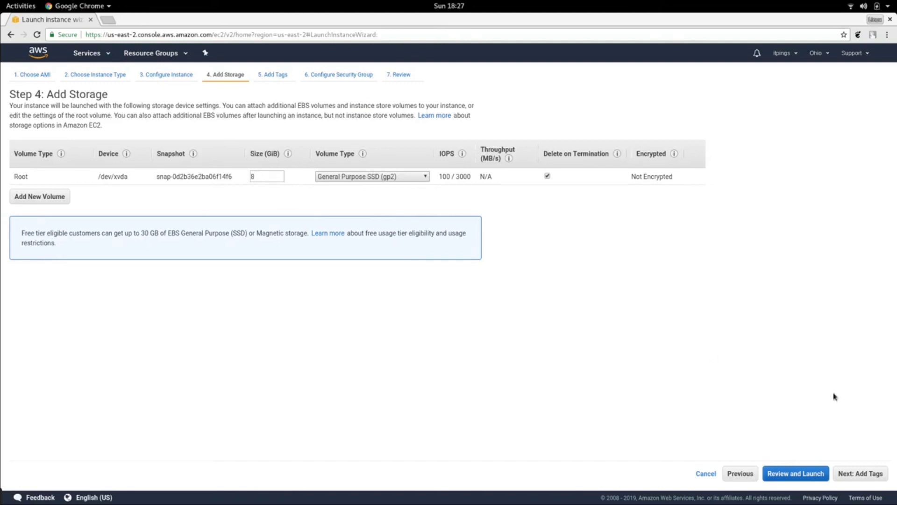
click(858, 475)
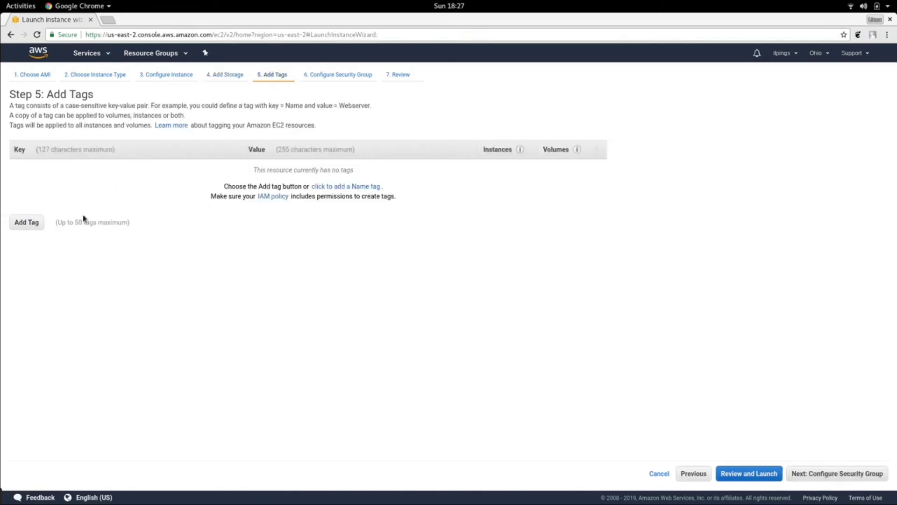
click(26, 222)
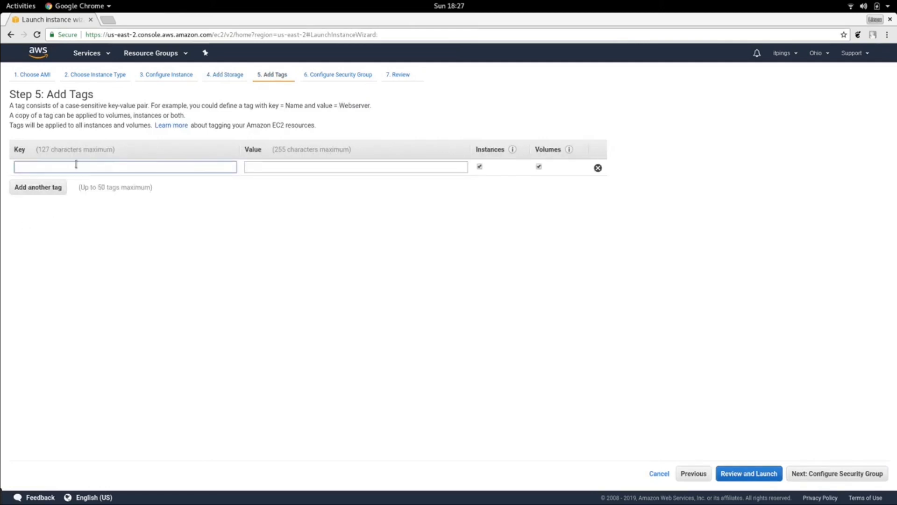
text(name)
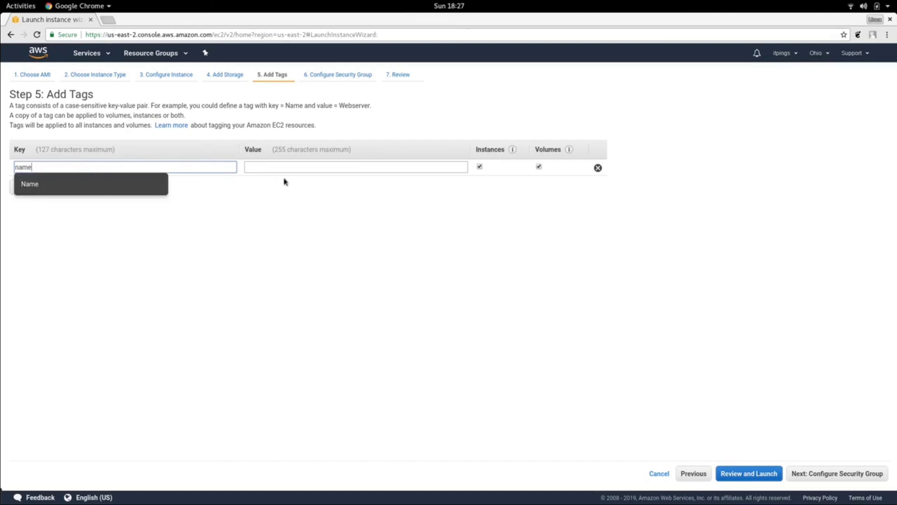
click(131, 185)
click(279, 166)
text(we)
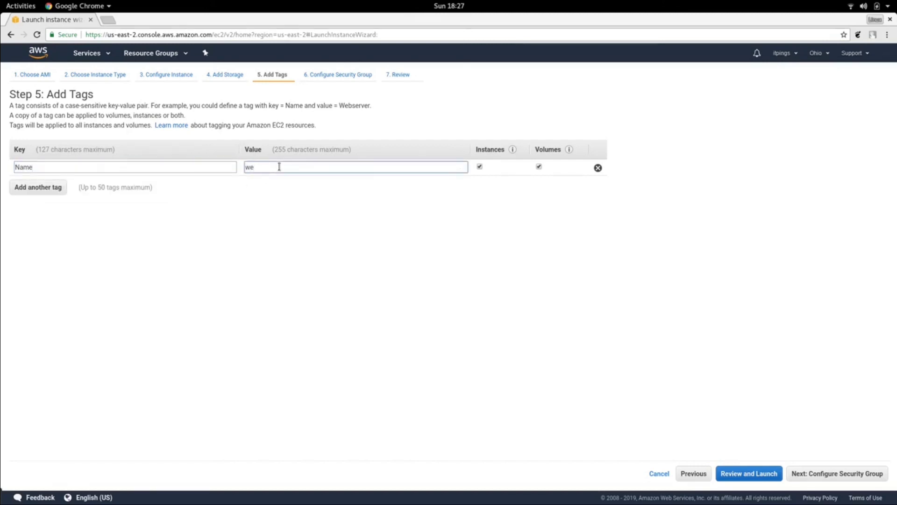
text(rbserver)
click(829, 474)
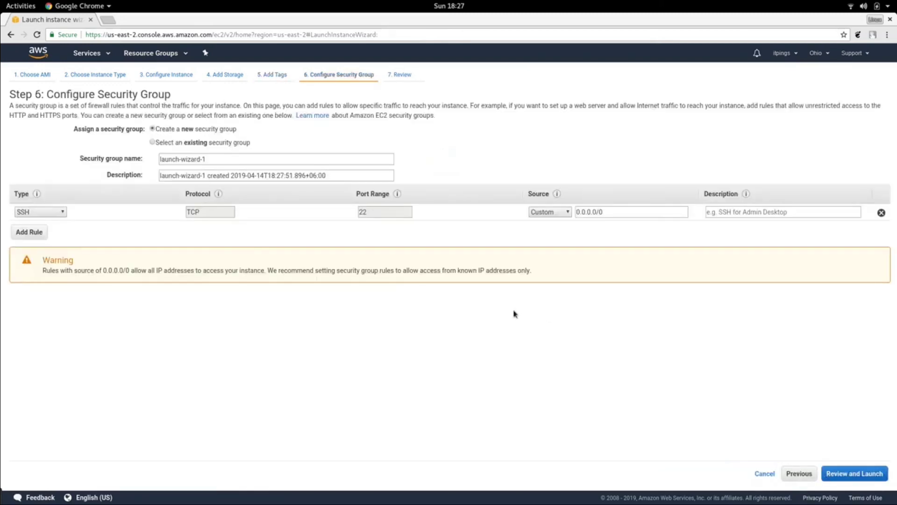
- Assign the existing itpings-sec-group security group to the instance and proceed to review
click(215, 146)
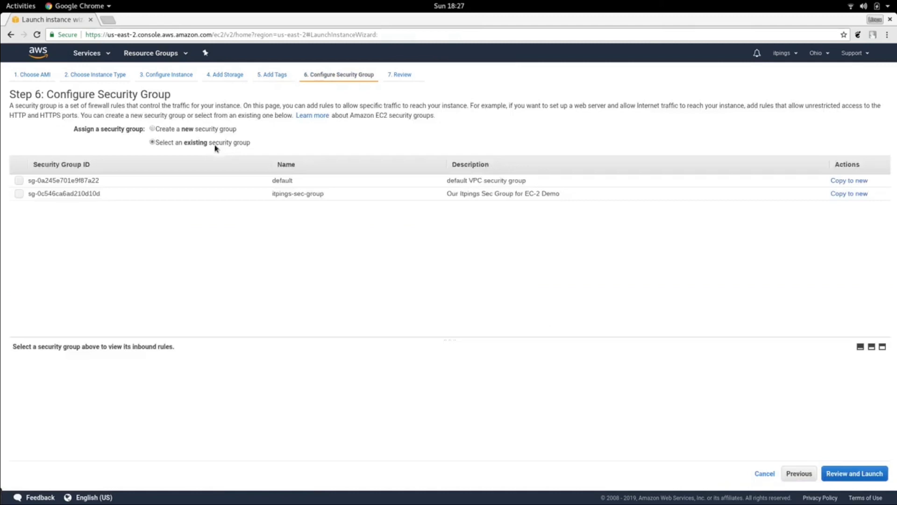
click(19, 195)
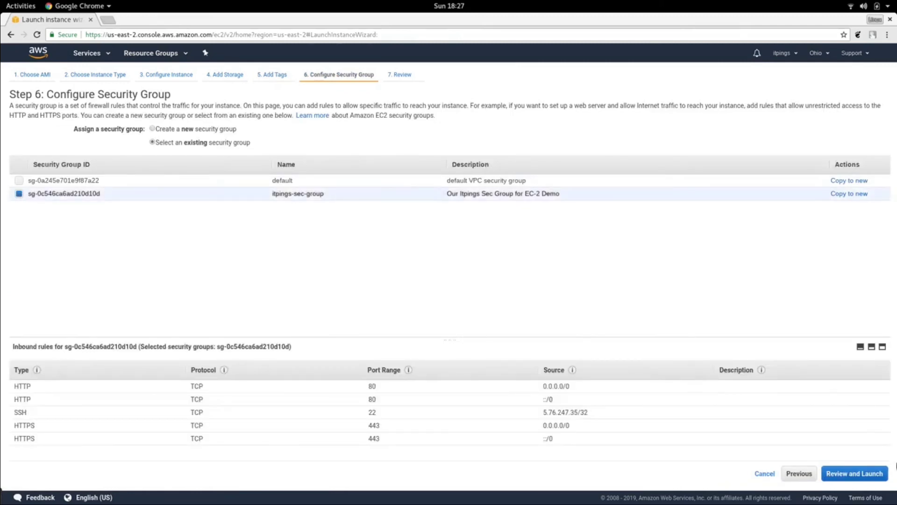
click(859, 475)
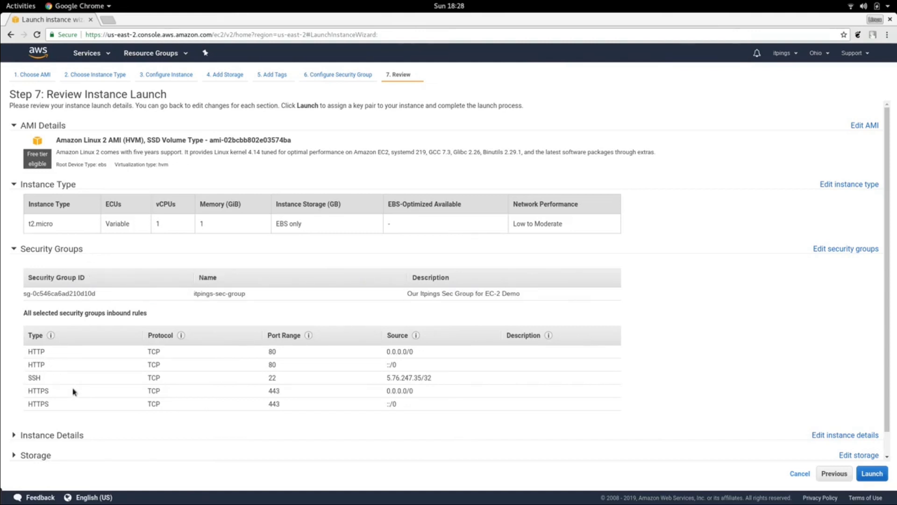
- Launch the instance, creating and downloading a new key pair named itpings-key-aws
click(873, 477)
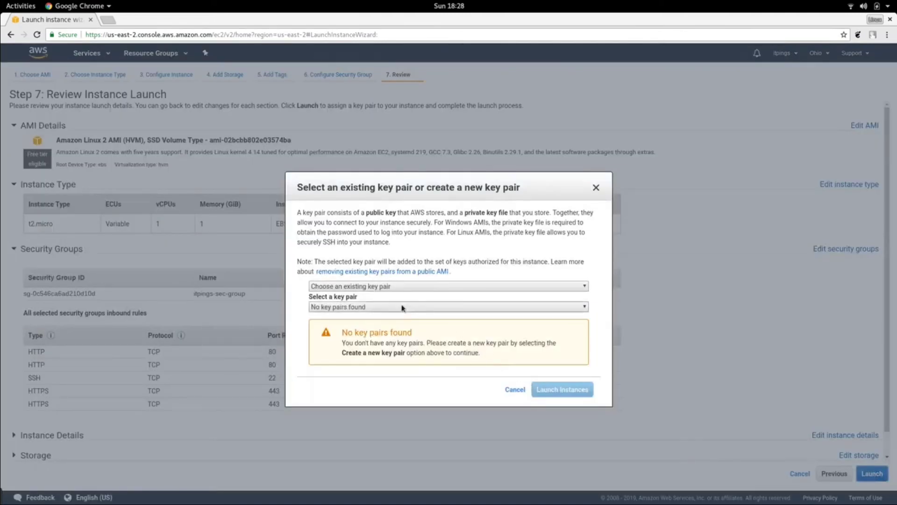
click(396, 287)
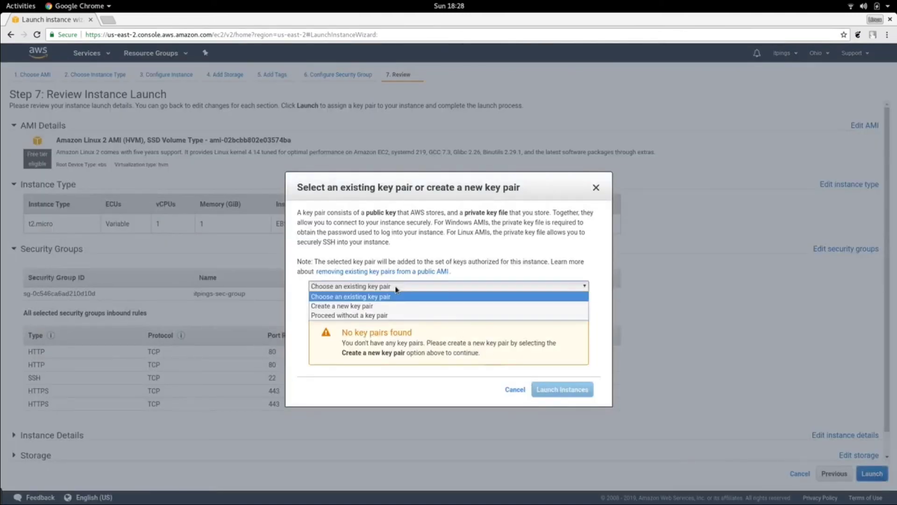
click(361, 306)
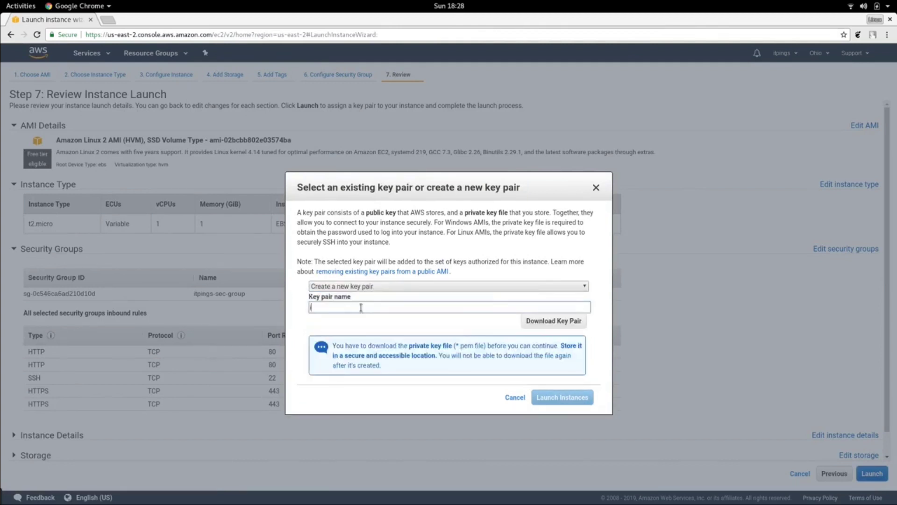
text(itpings-key-aws)
click(554, 320)
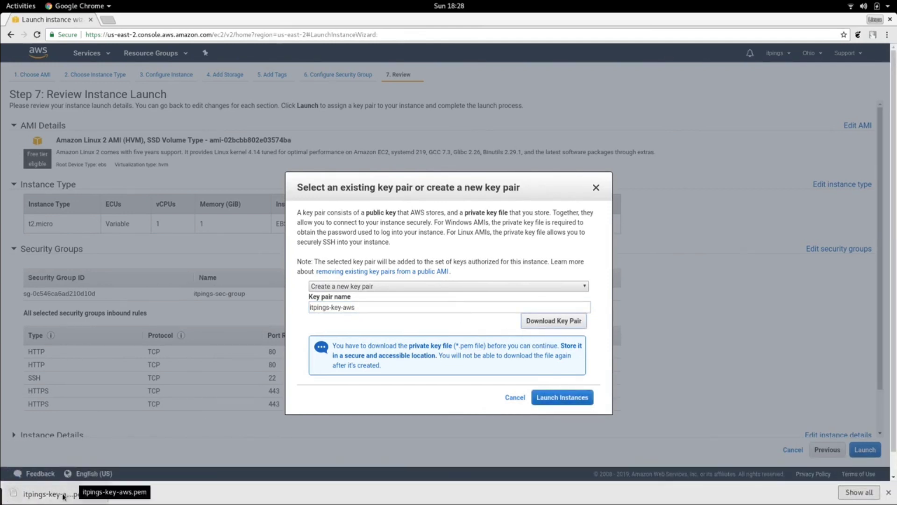
click(573, 398)
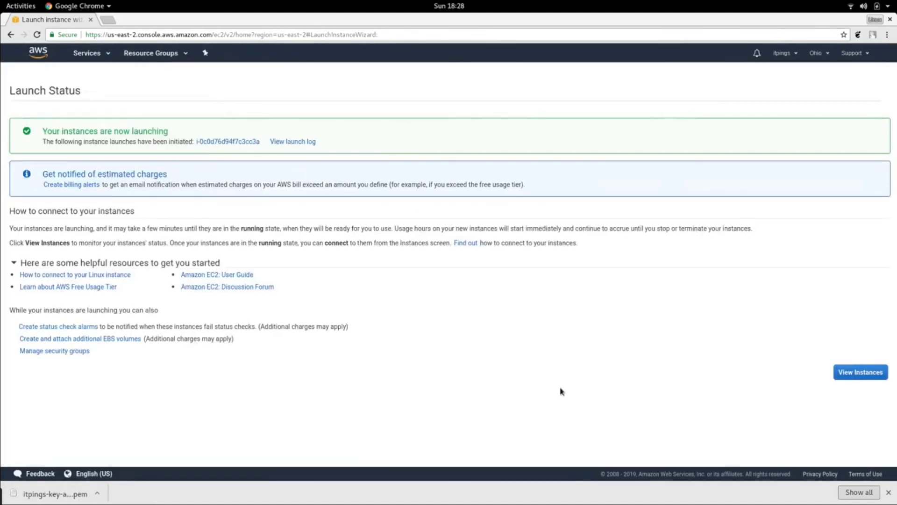
- Open the instances list and copy the webserver instance's IPv4 public IP
click(863, 376)
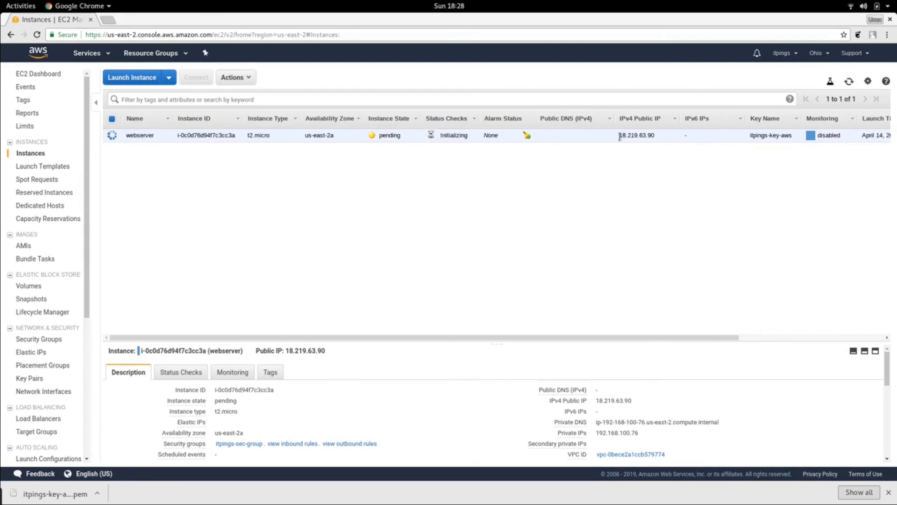
drag(619, 138, 657, 140)
right_click(644, 139)
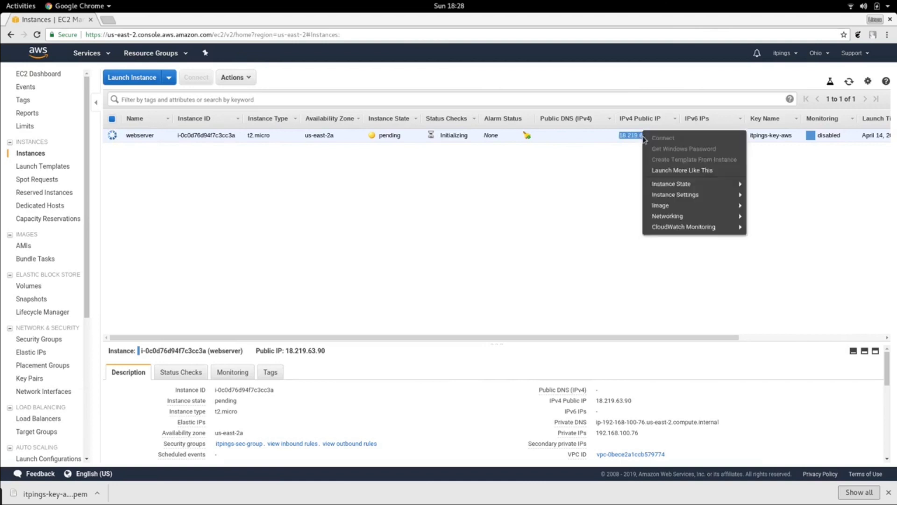
click(621, 175)
drag(657, 136, 622, 132)
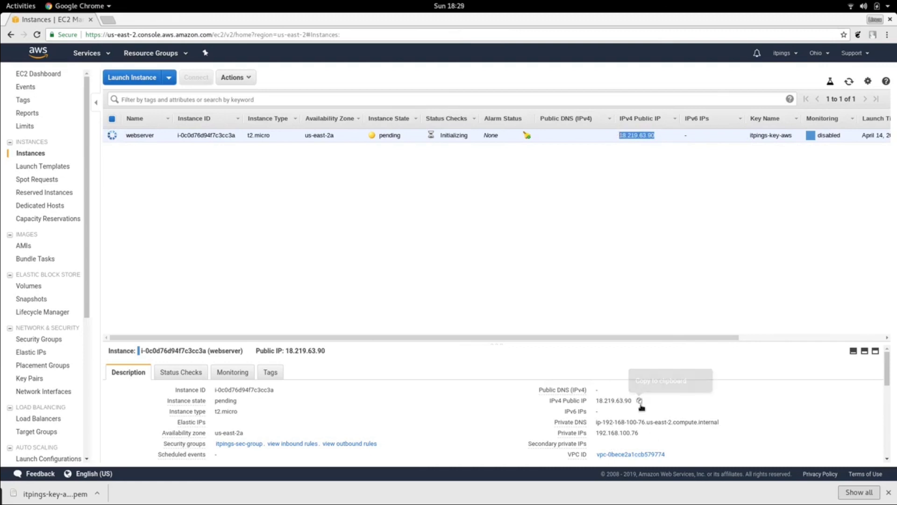
click(640, 401)
click(640, 401)
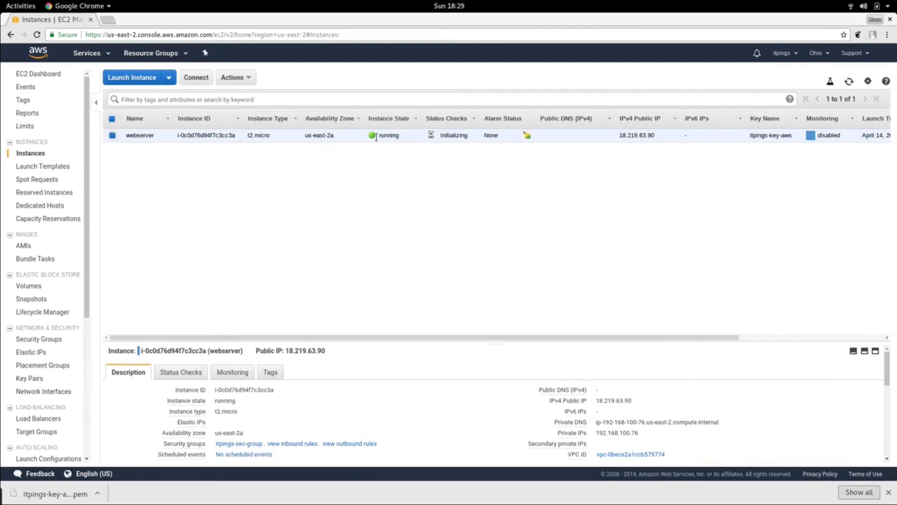
- Switch to the terminal window
mouse_move(3, 2)
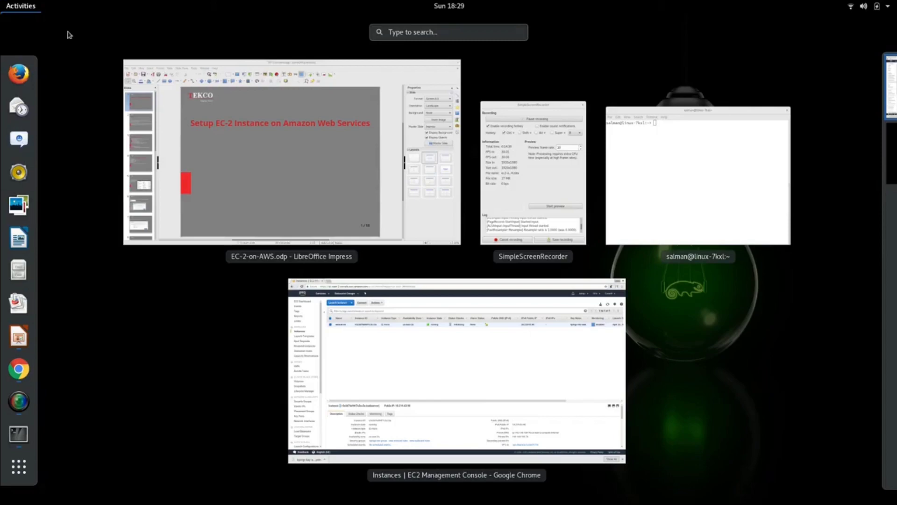
click(646, 162)
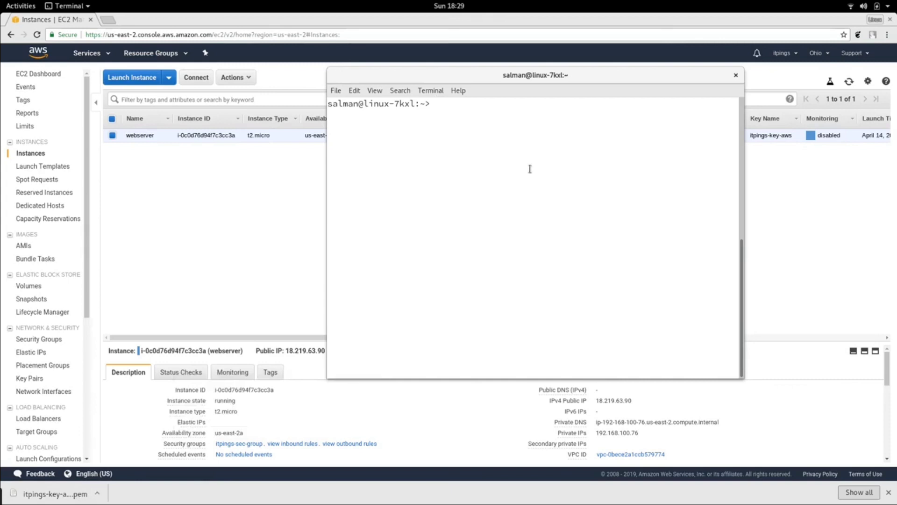
- Change into the Downloads folder and set the itpings-key-aws.pem key file's permissions to 400
text(cd Down)
key(Tab)
key(Return)
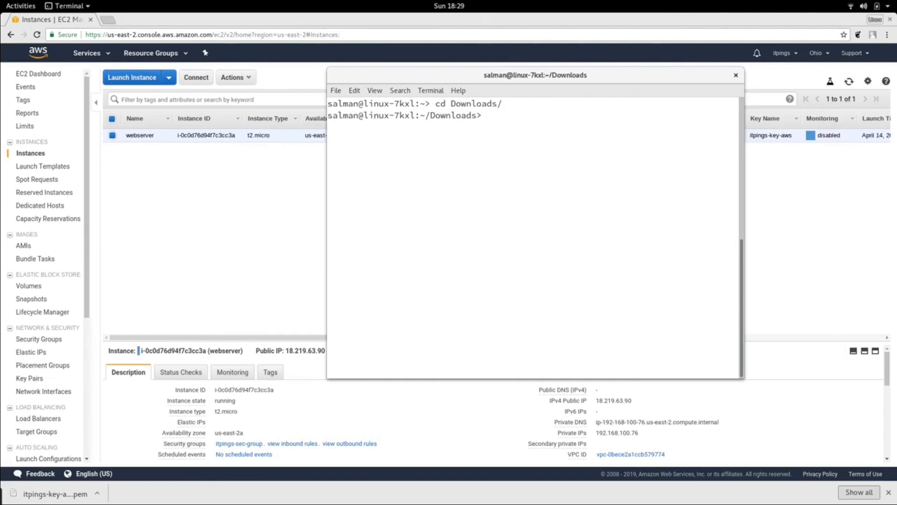
text(chmod 400 itp)
key(Tab)
key(Return)
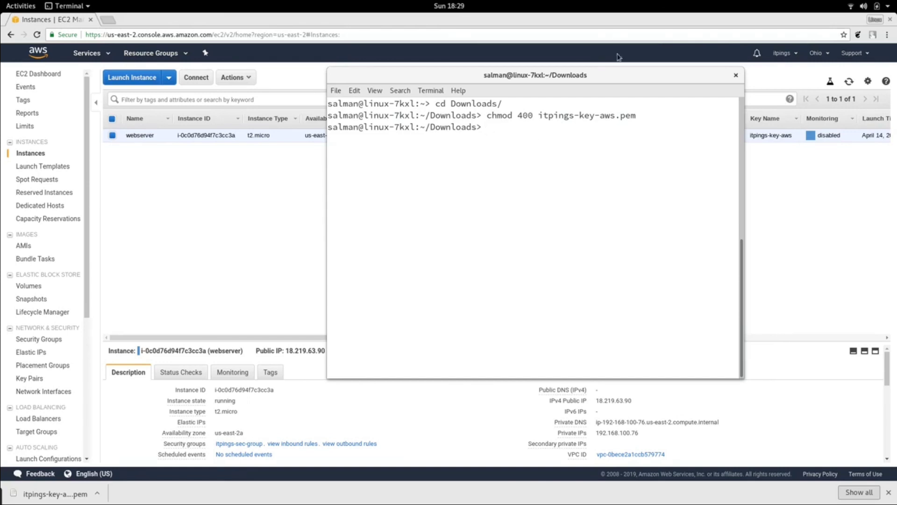
- Connect by SSH to the instance as ec2-user at 18.219.63.90 using itpings-key-aws.pem, accepting the host key
drag(608, 80, 569, 196)
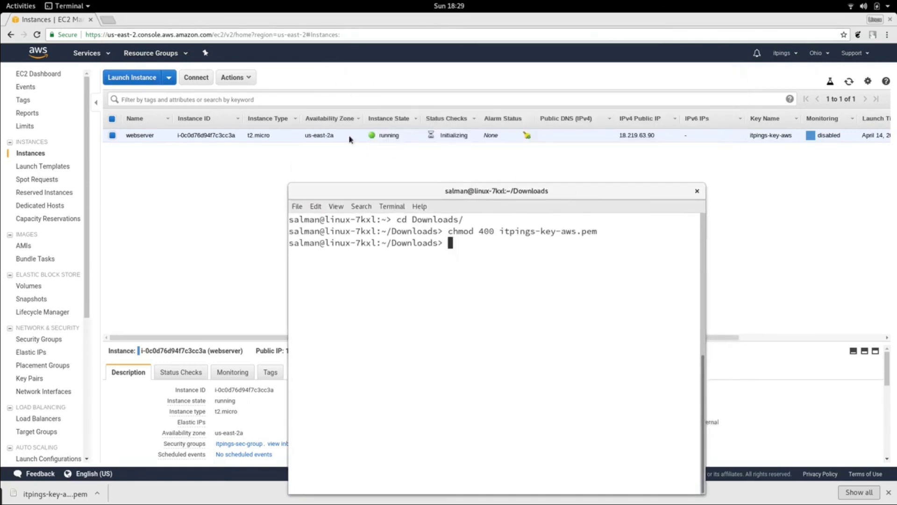
drag(440, 191, 455, 93)
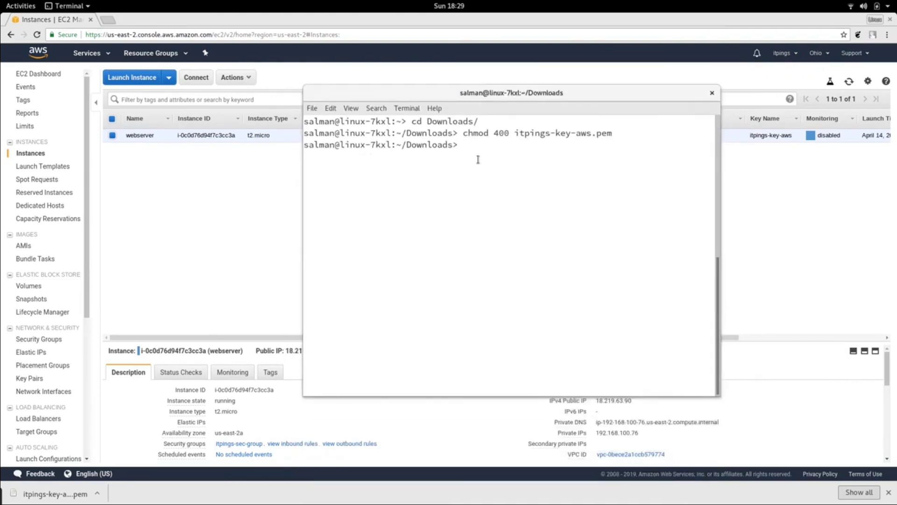
text(ssh -i itpings-key-aws.pem )
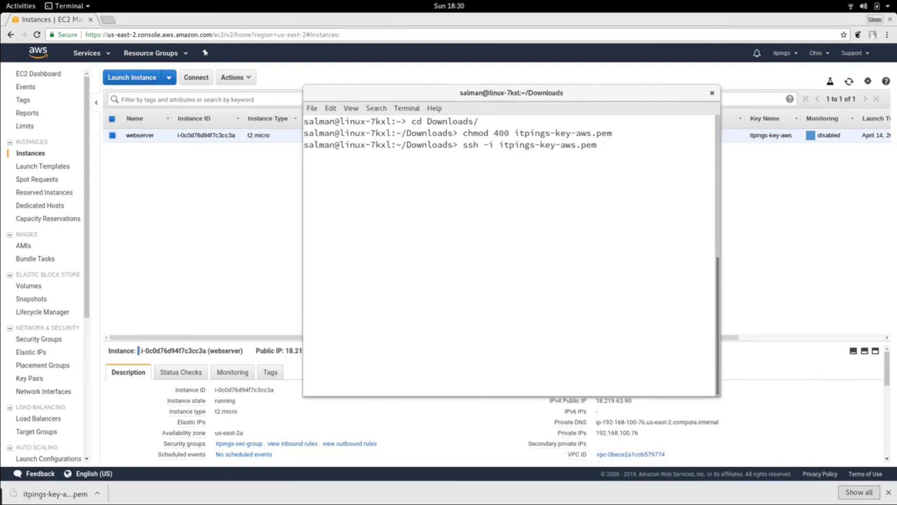
text(ec2-user@)
key(ctrl+shift+v)
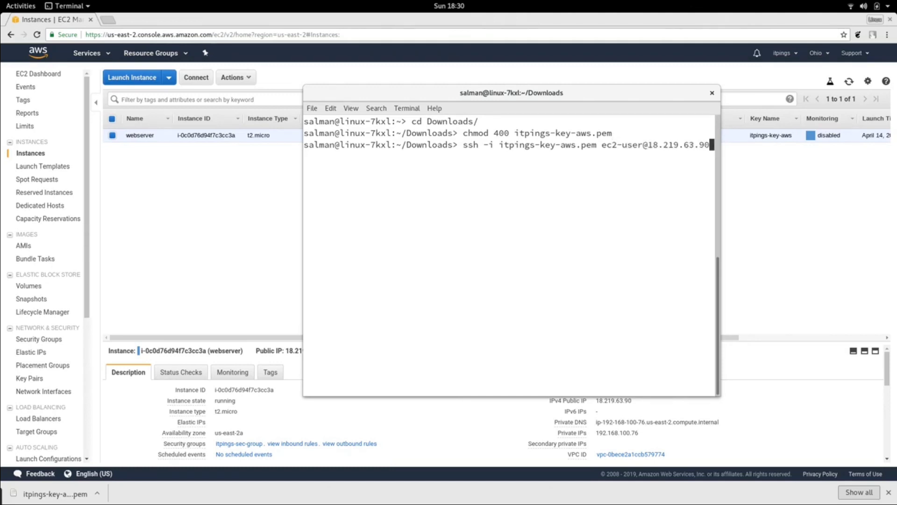
key(Return)
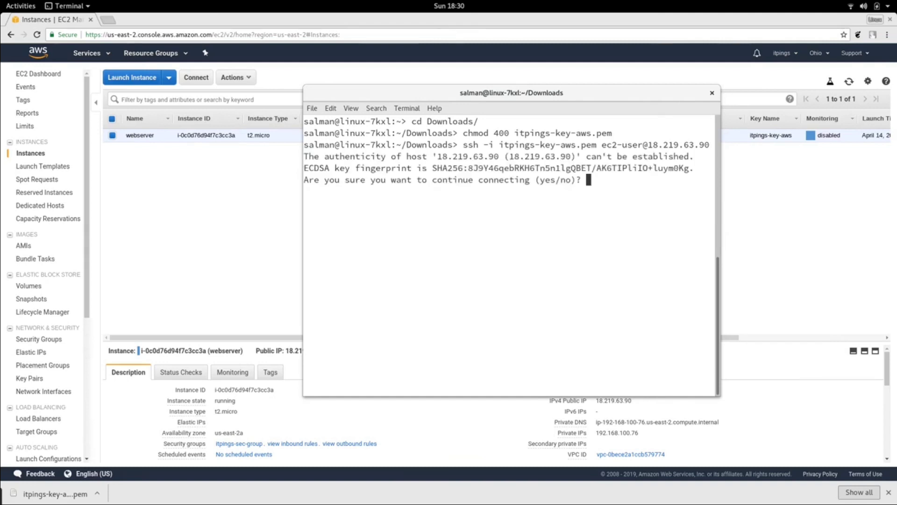
text(yes)
key(Return)
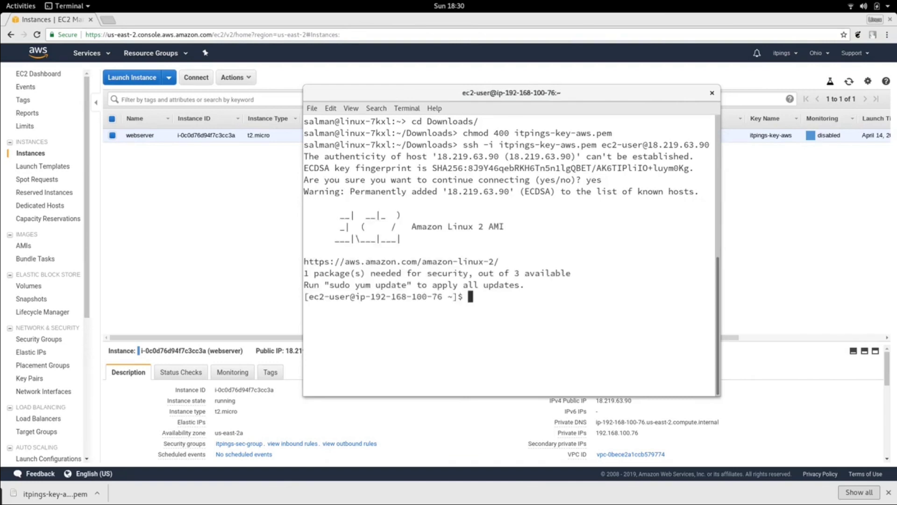
- Check which user is logged in on the instance with whoami, then clear the screen
key(Return)
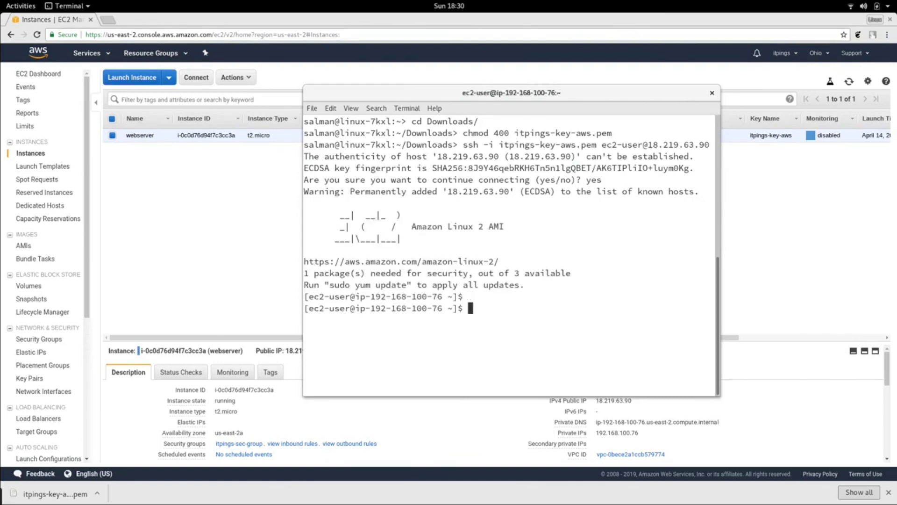
key(Return)
text(whoami)
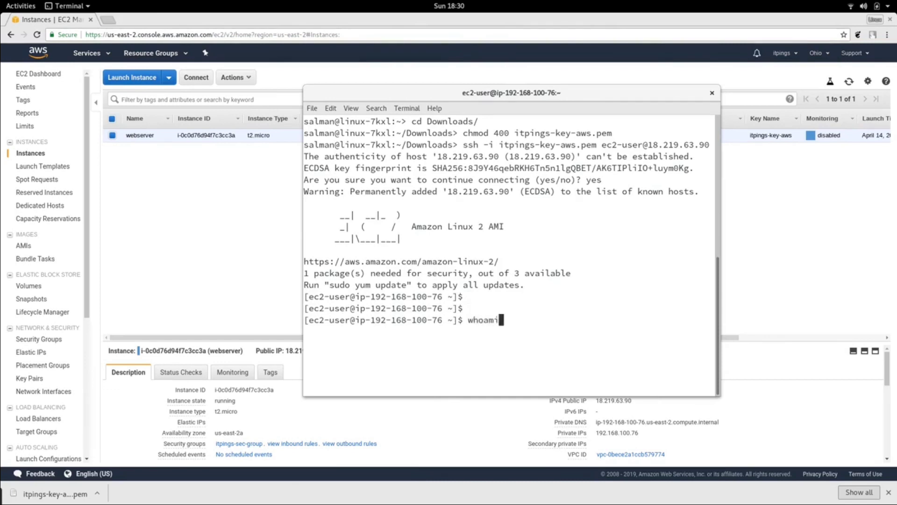
key(Return)
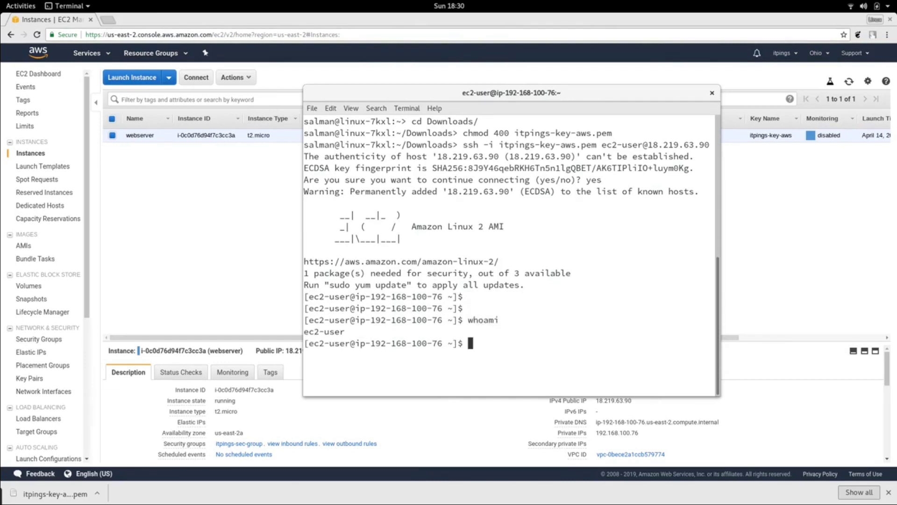
text(clear)
key(Return)
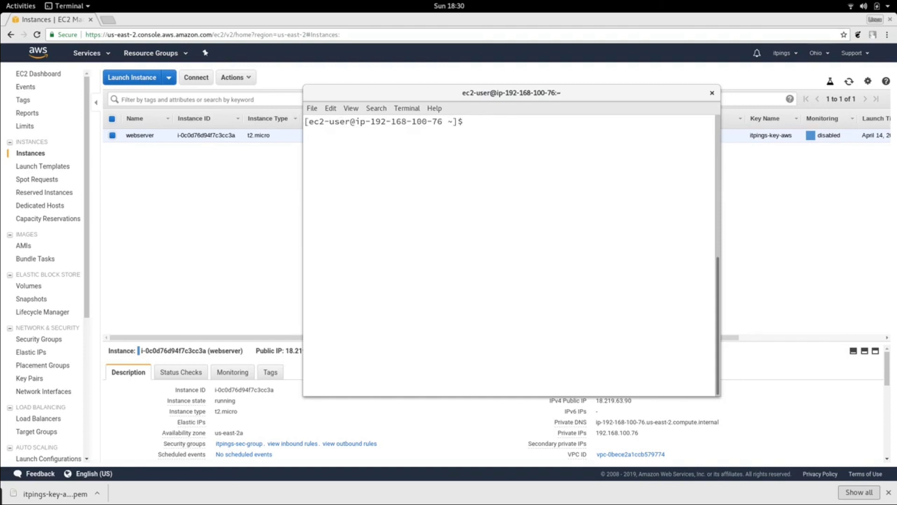
- Switch to the root user with sudo su, verify it with whoami, and clear the screen
text(sudo su)
key(Return)
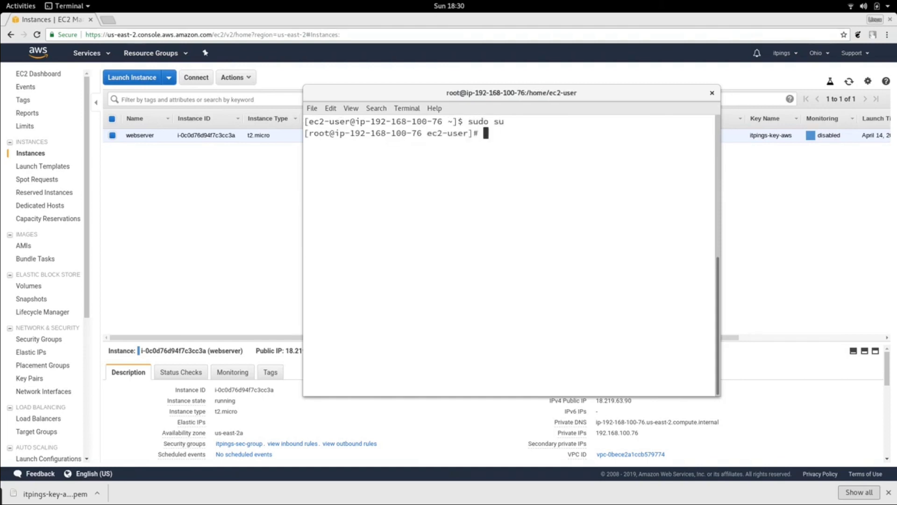
text(whoami)
key(Return)
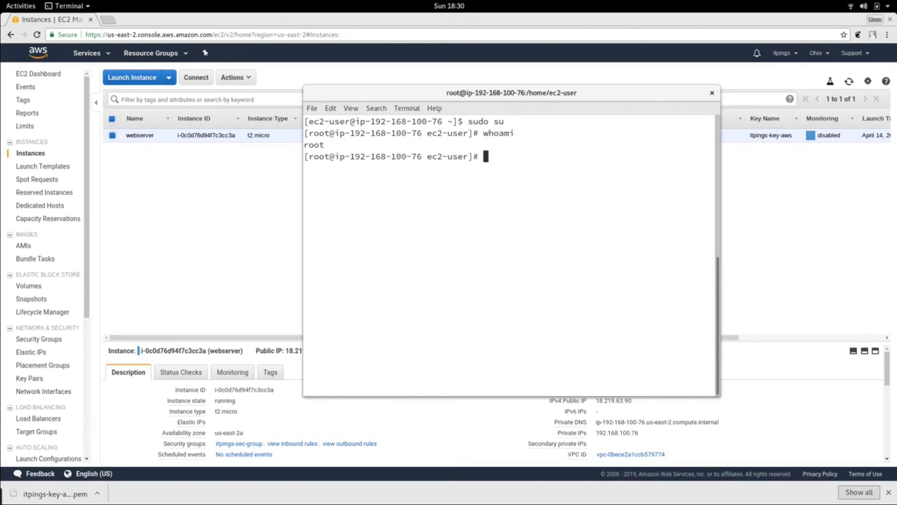
text(clear)
key(Return)
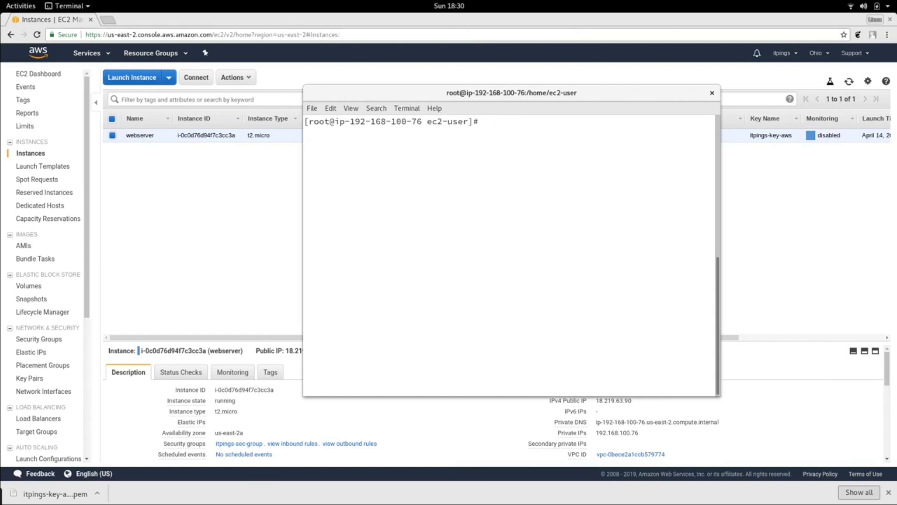
- Update all packages on the instance by running yum -y update
text(yum -y updat)
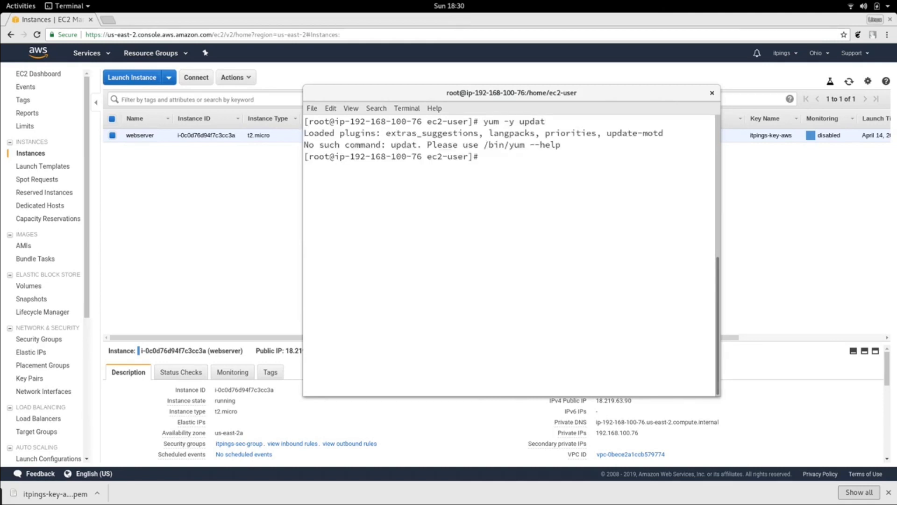
key(Up)
text(e)
key(Return)
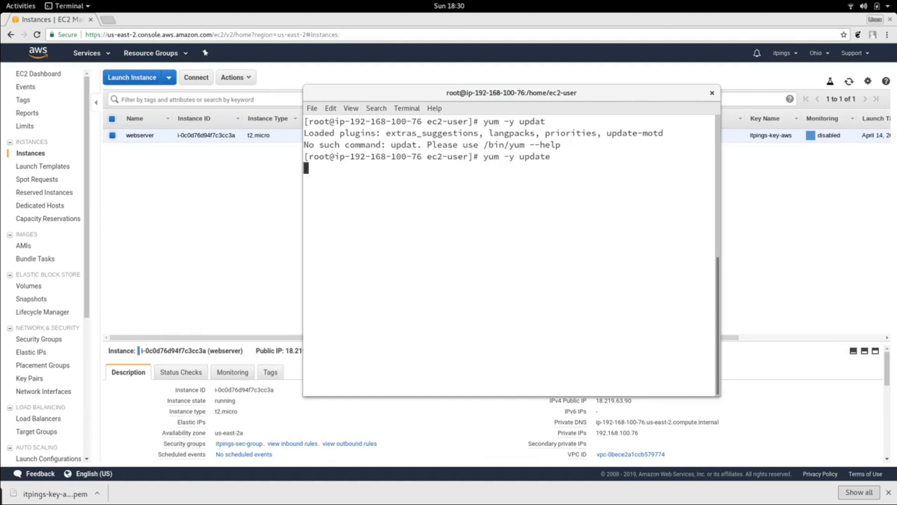